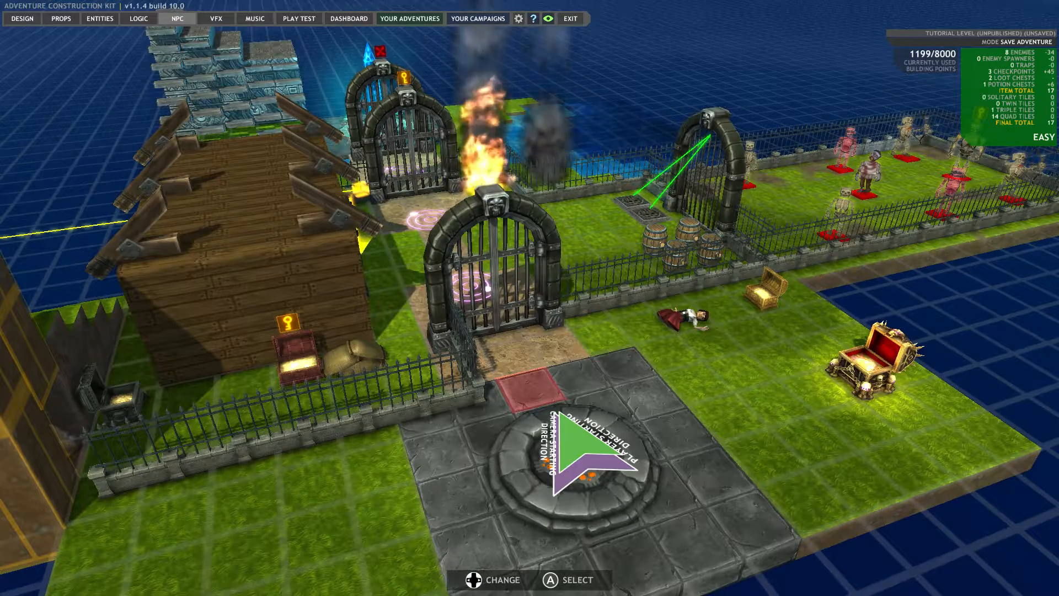
- Place a Book NPC on the grass tile at position (3,2), beside the fallen figure
key("Return")
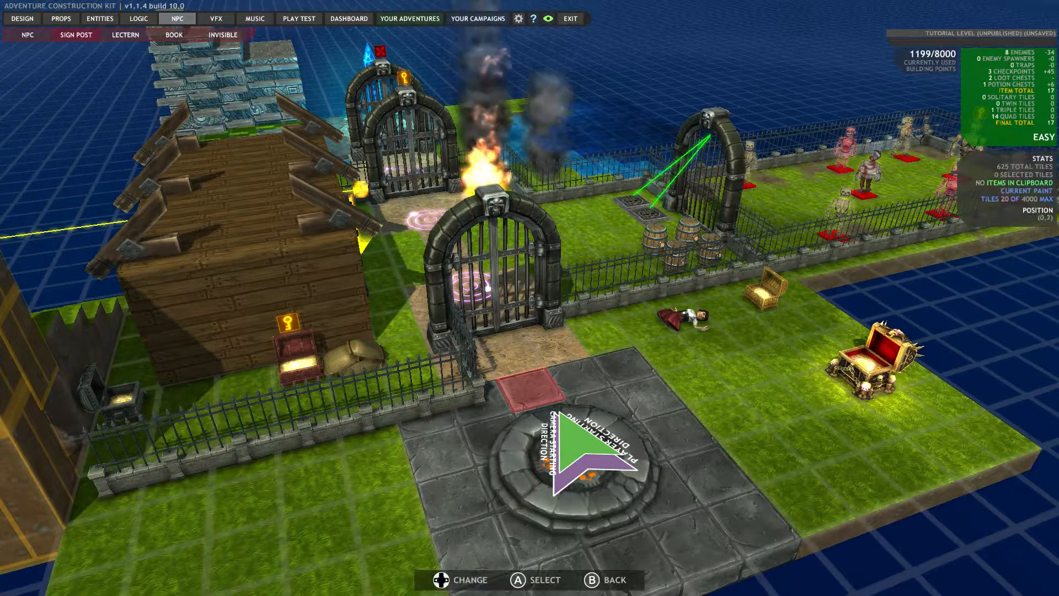
key("Left")
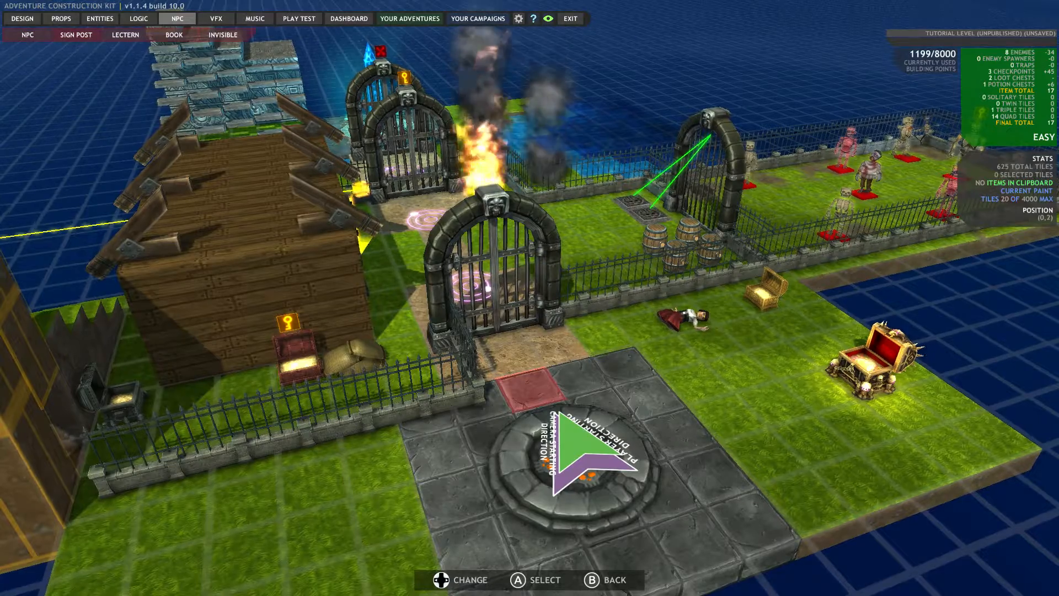
key("e")
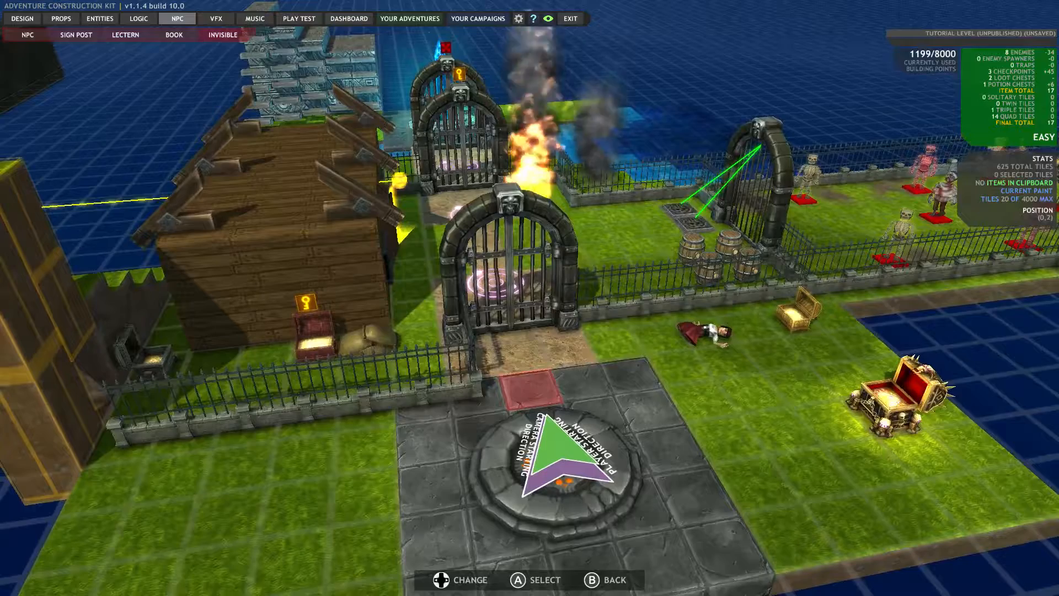
key("Page_Up")
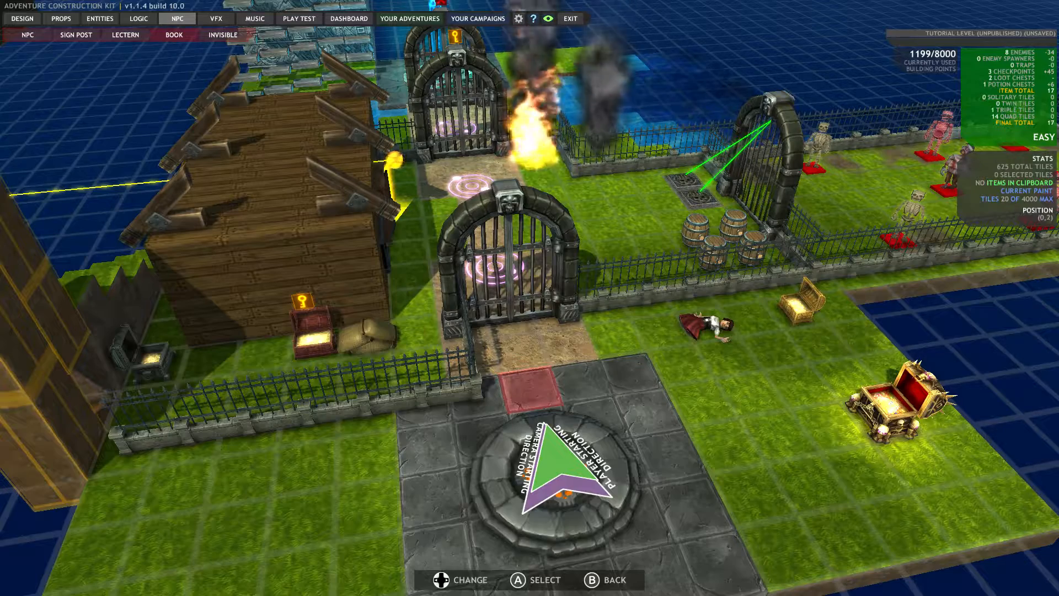
key("Return")
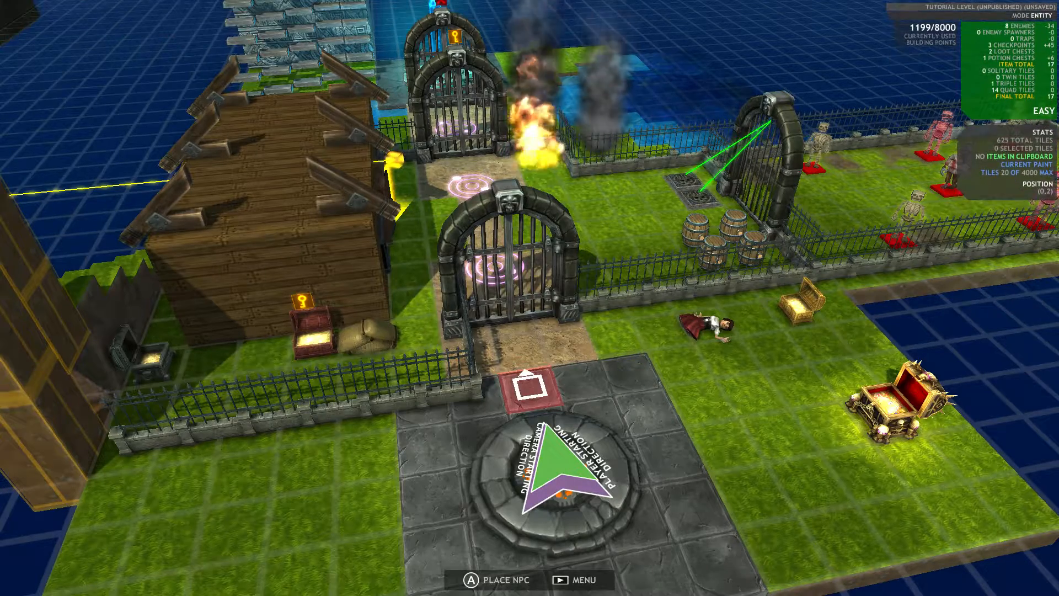
key("Right")
key("Up")
key("Right")
key("Right")
key("Down")
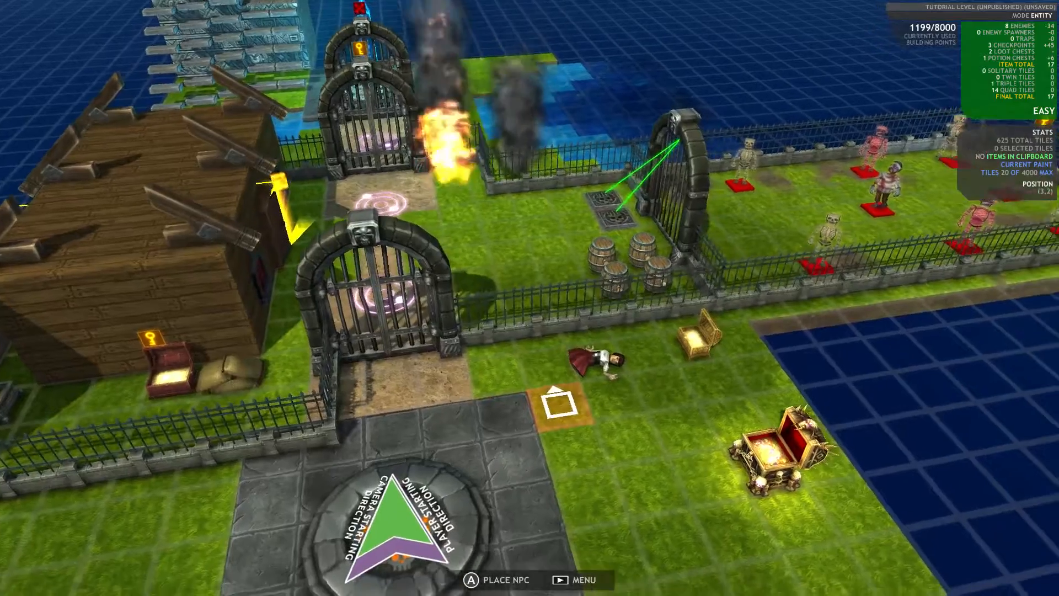
key("Return")
- Place a Lectern NPC on the tile at position (2,3), in front of the fence beside the gate
key("Down")
key("Left")
key("Up")
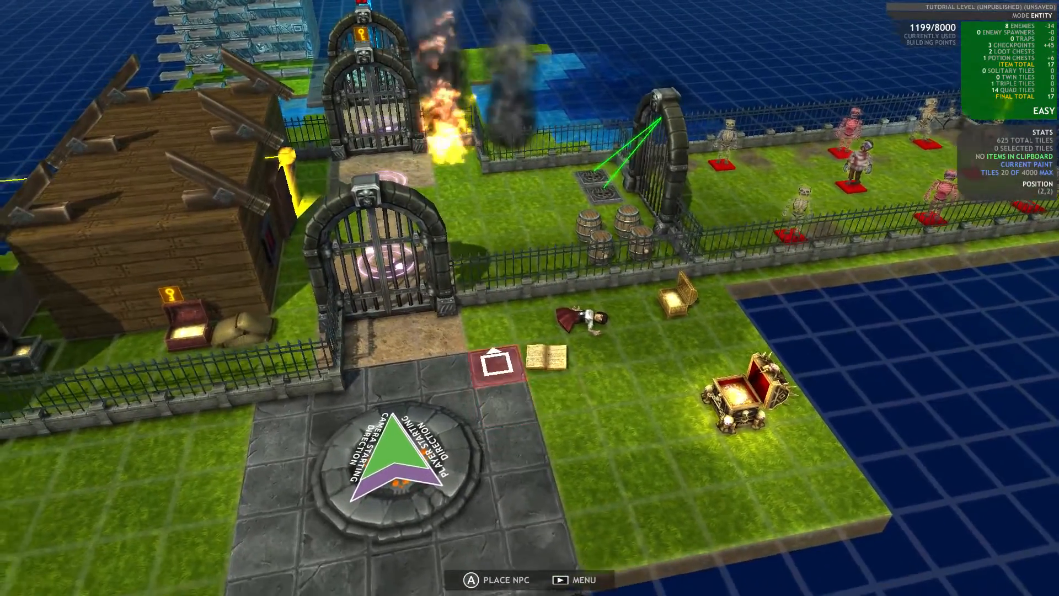
key("Up")
key("Escape")
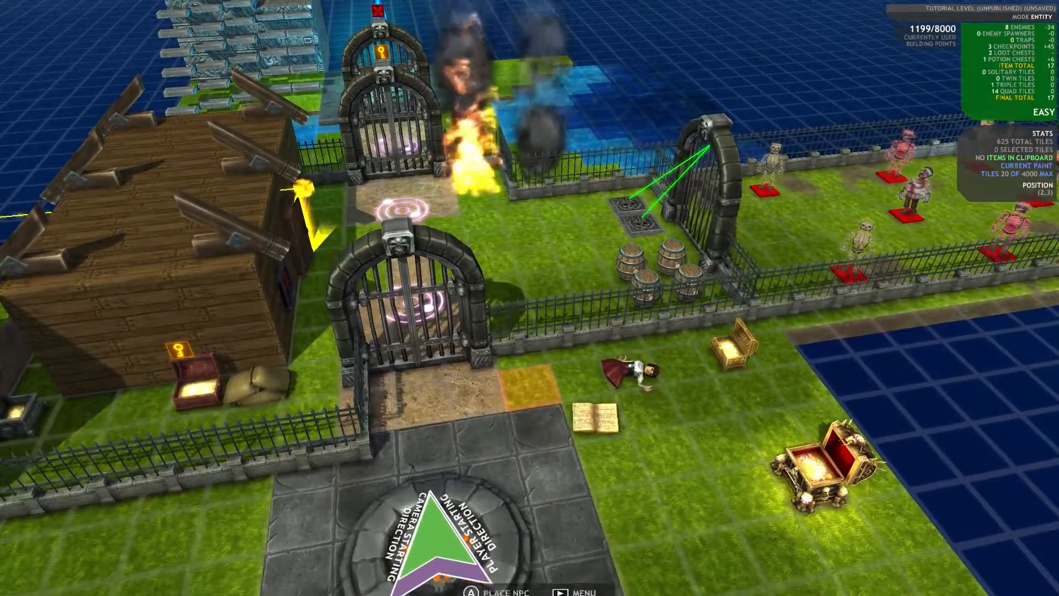
key("Return")
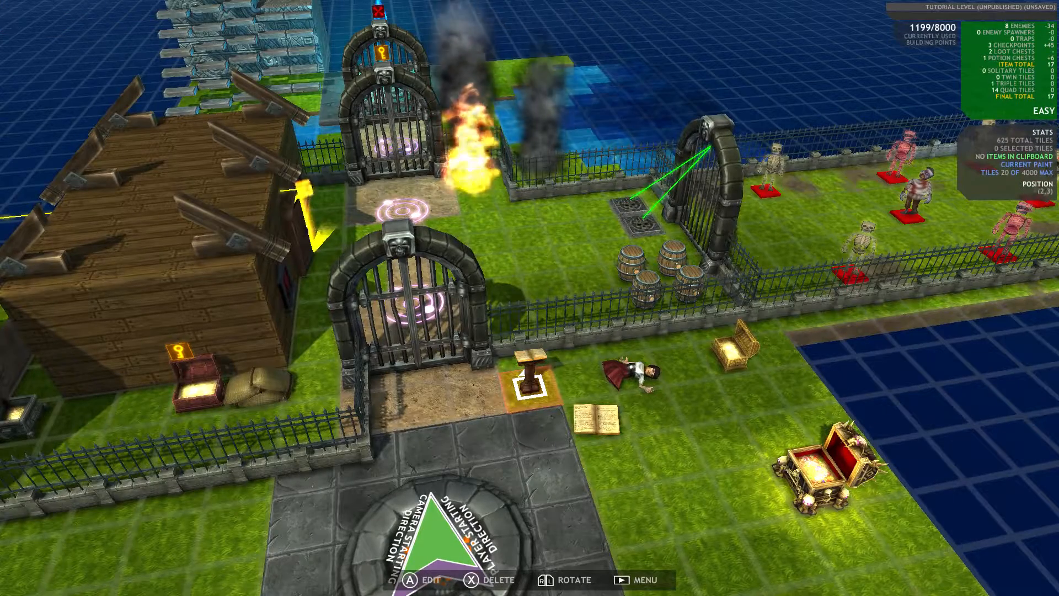
- Open the dialogue settings of a character NPC at position (-23,5) inside the wooden room
key("Left")
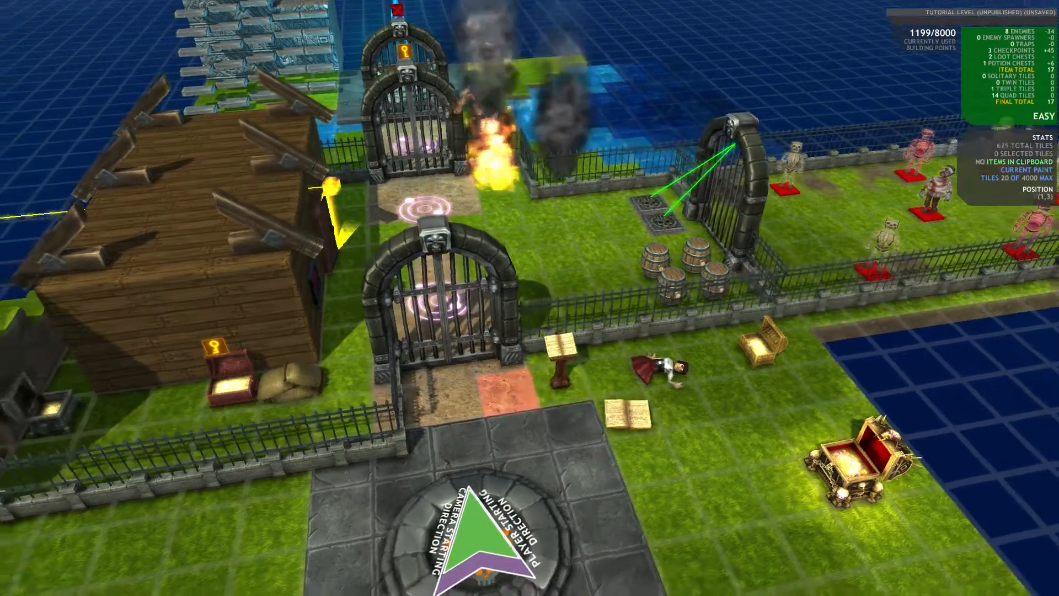
key("Escape")
key("Return")
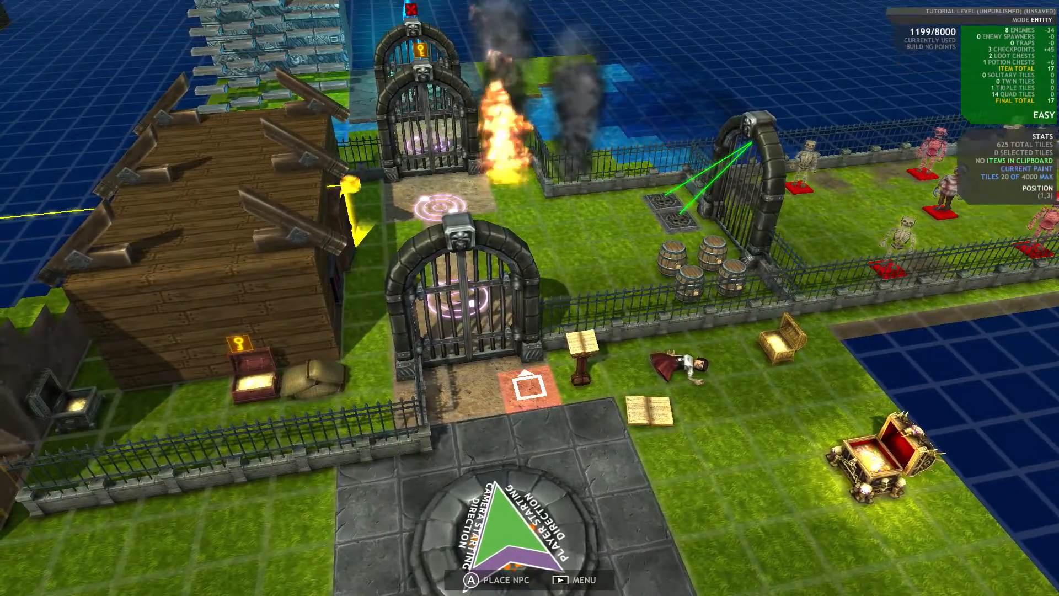
key("Down")
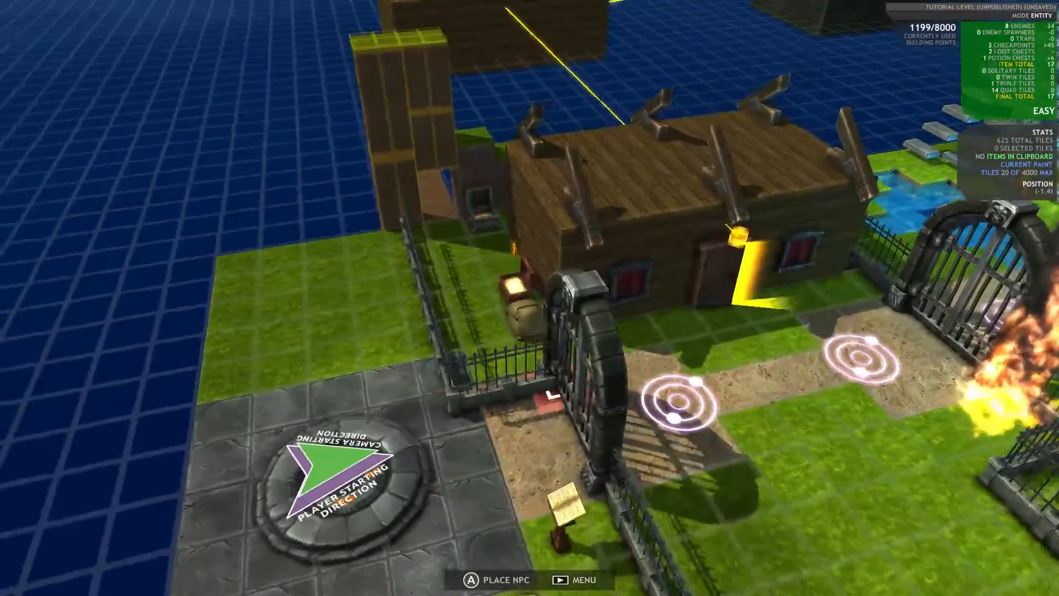
key("Return")
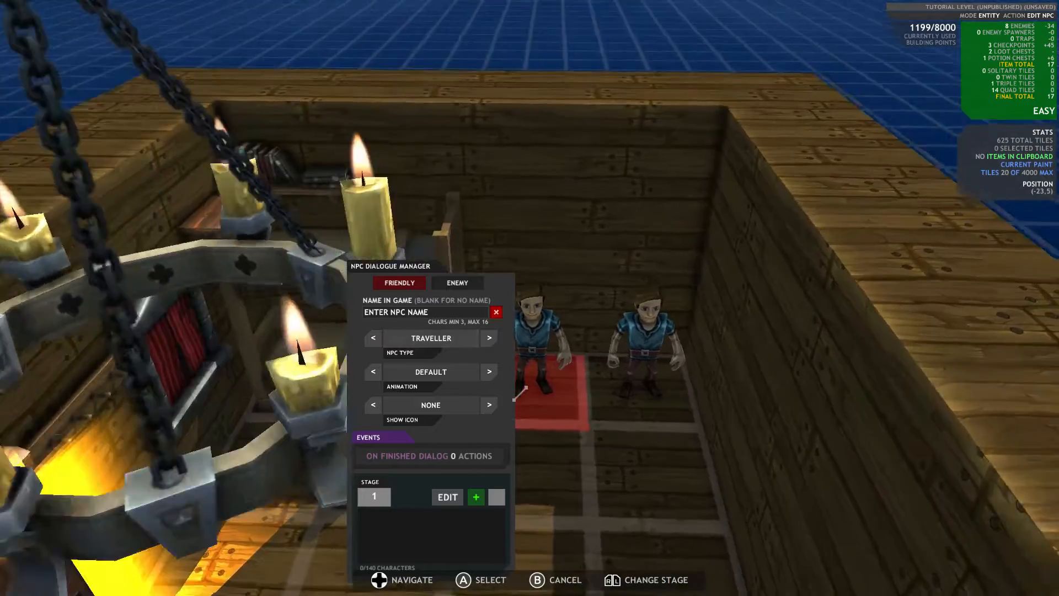
- Examine the available friendly NPC types, including Farmer, Barkeep, Seamstress, Monk, Ghost, King and Queen
key("Right")
key("Right")
key("Right")
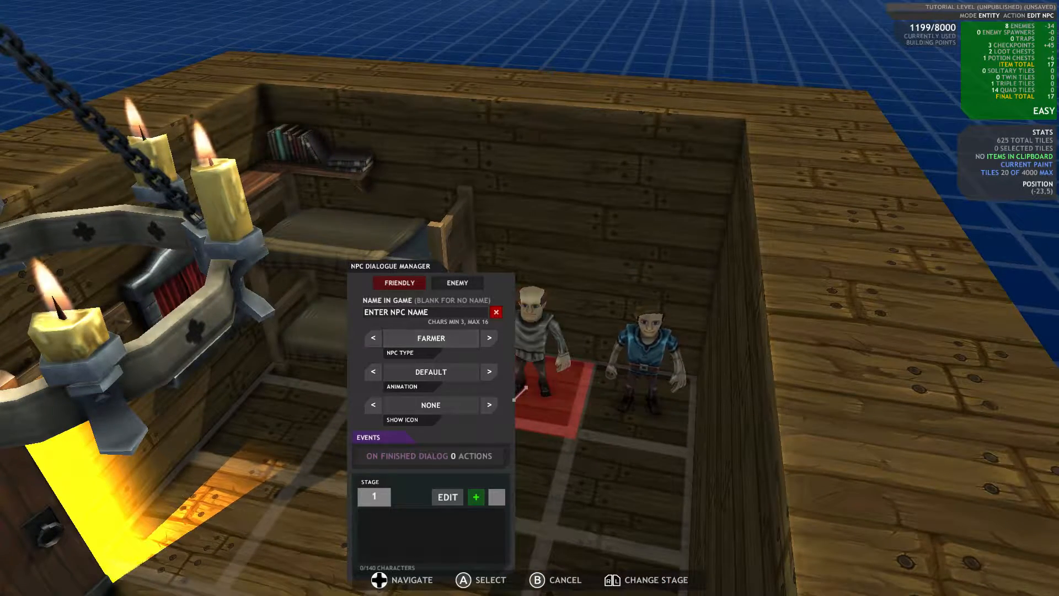
key("Right")
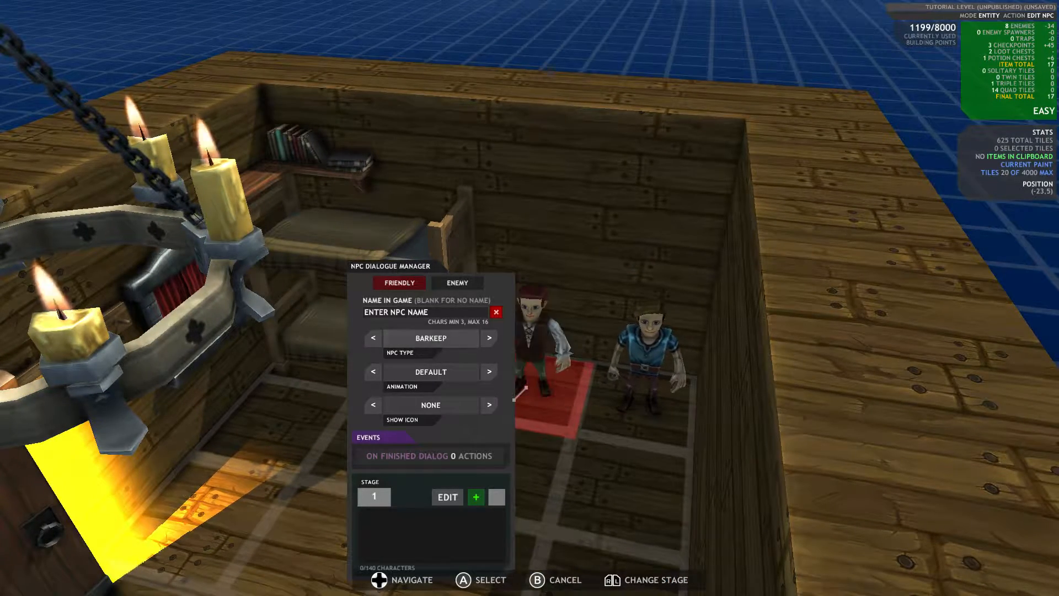
key("Right")
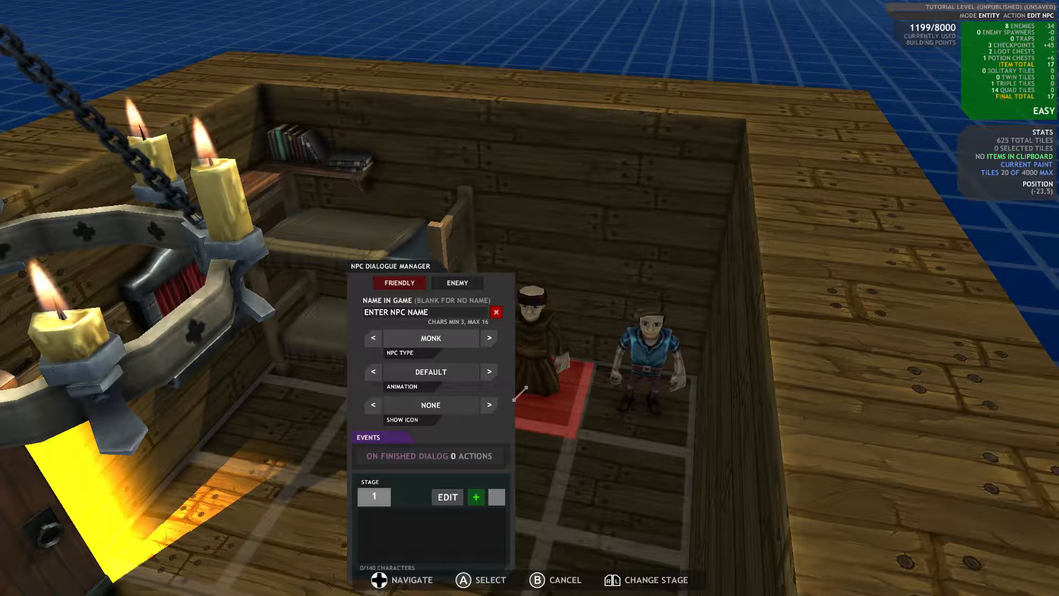
key("Right")
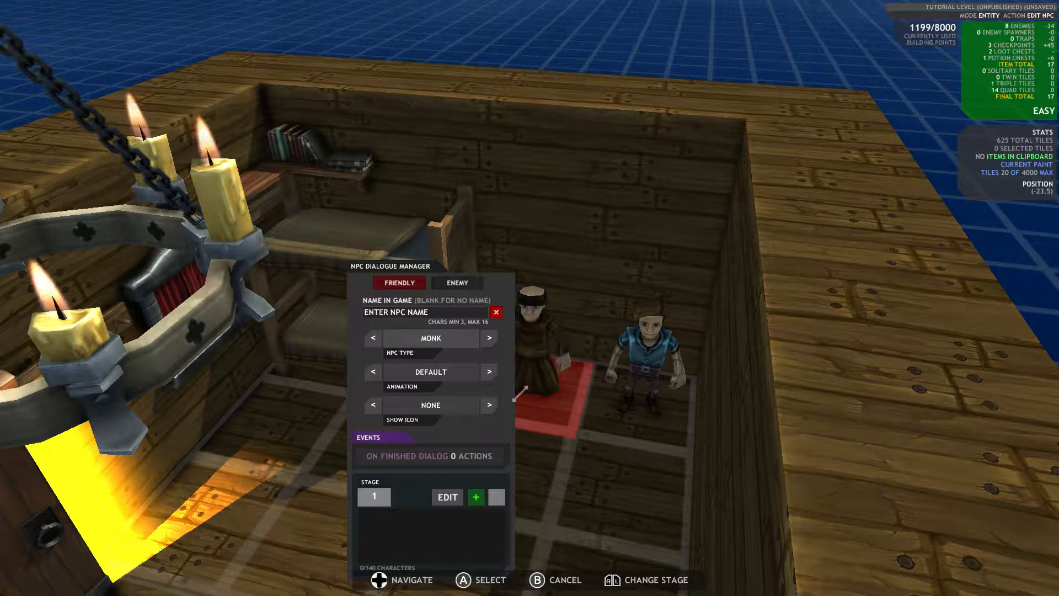
key("Left")
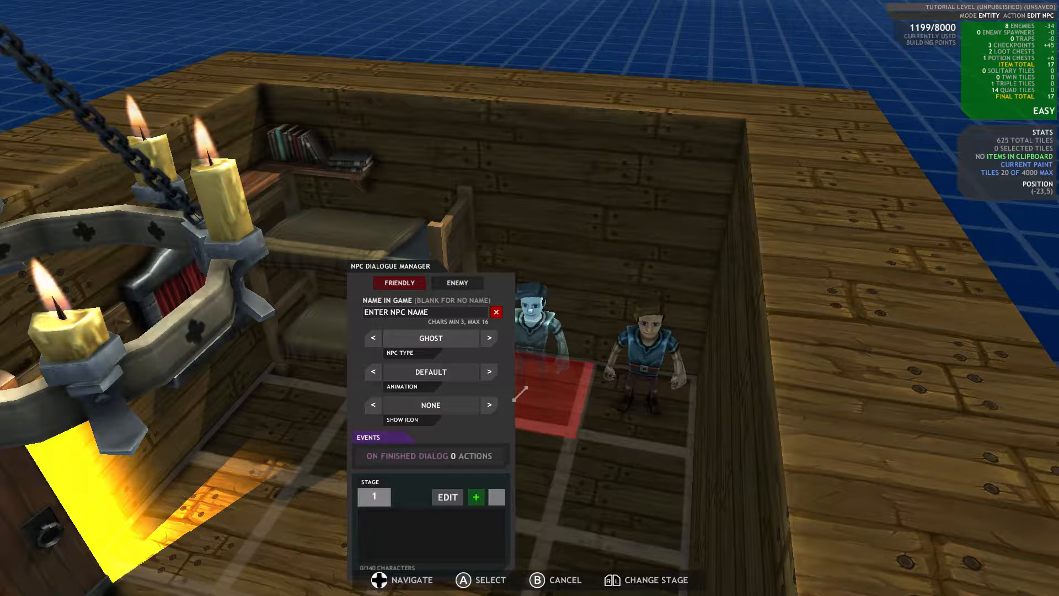
key("Right")
key("Right")
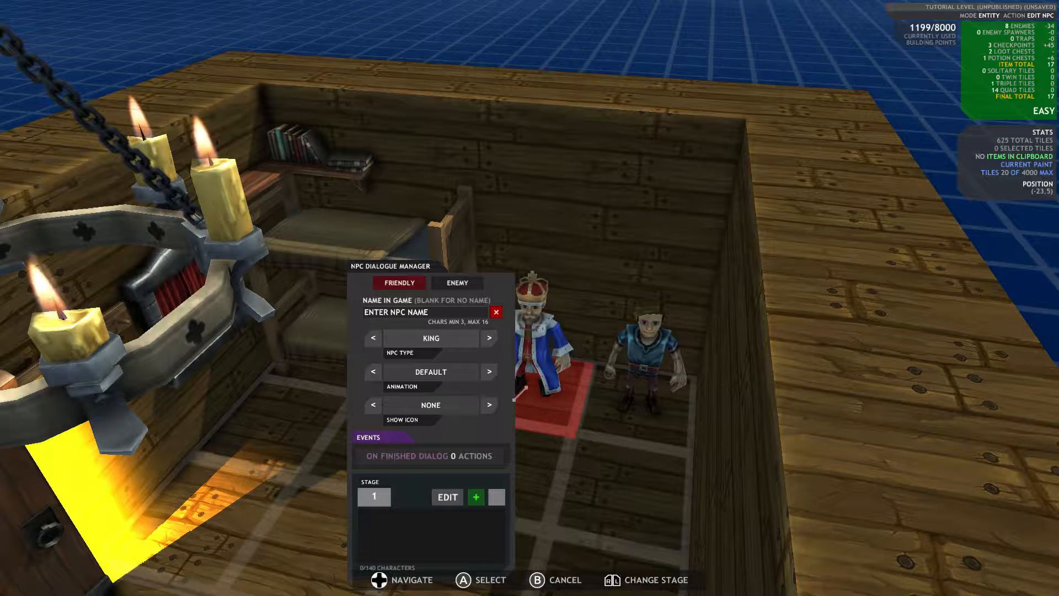
key("Right")
key("Right")
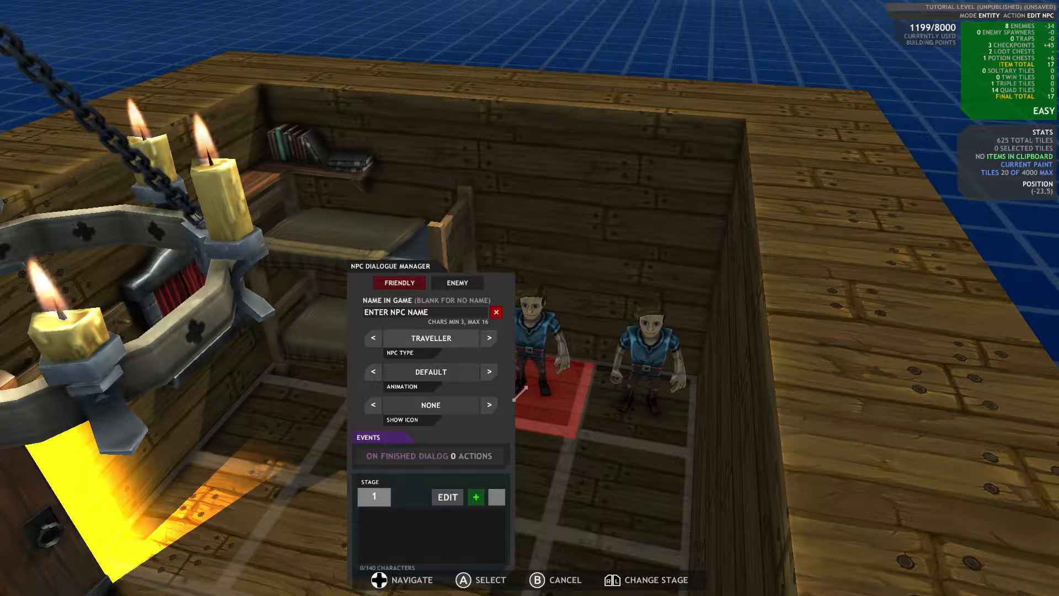
key("Right")
key("Right")
key("Right")
key("Right")
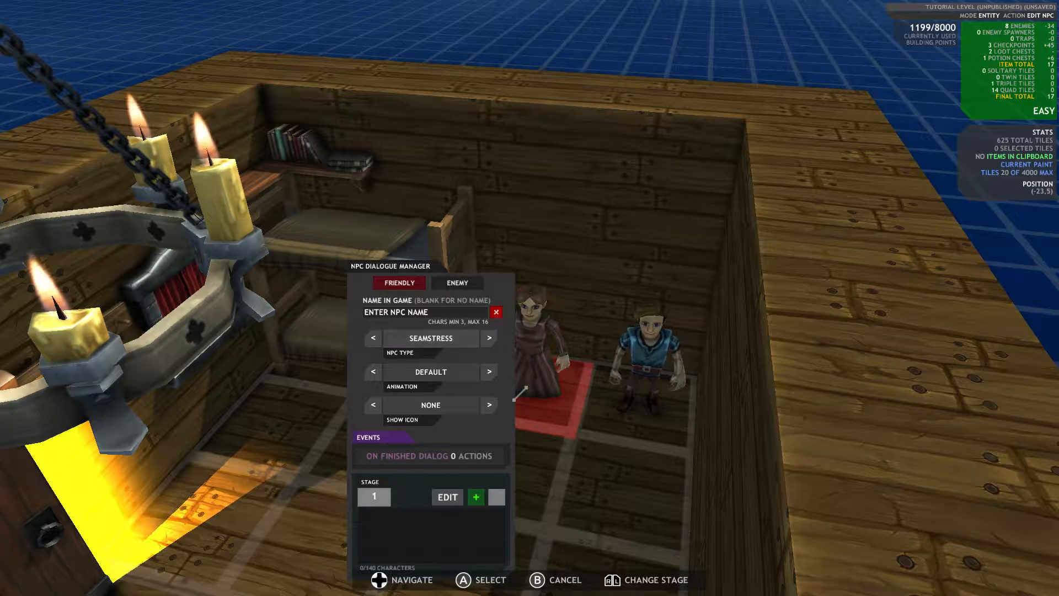
key("Right")
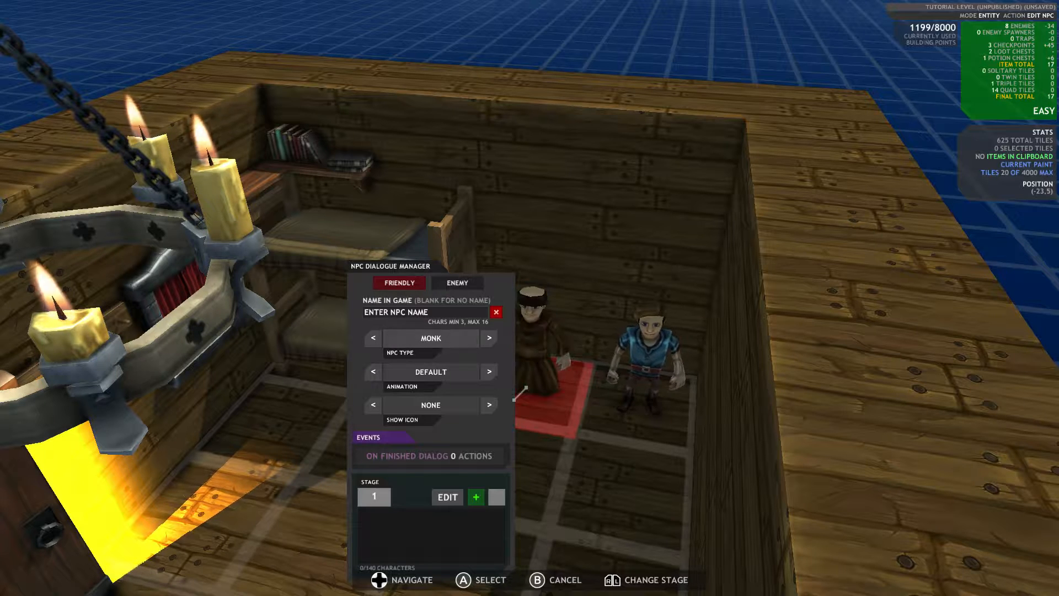
key("Right")
key("Right")
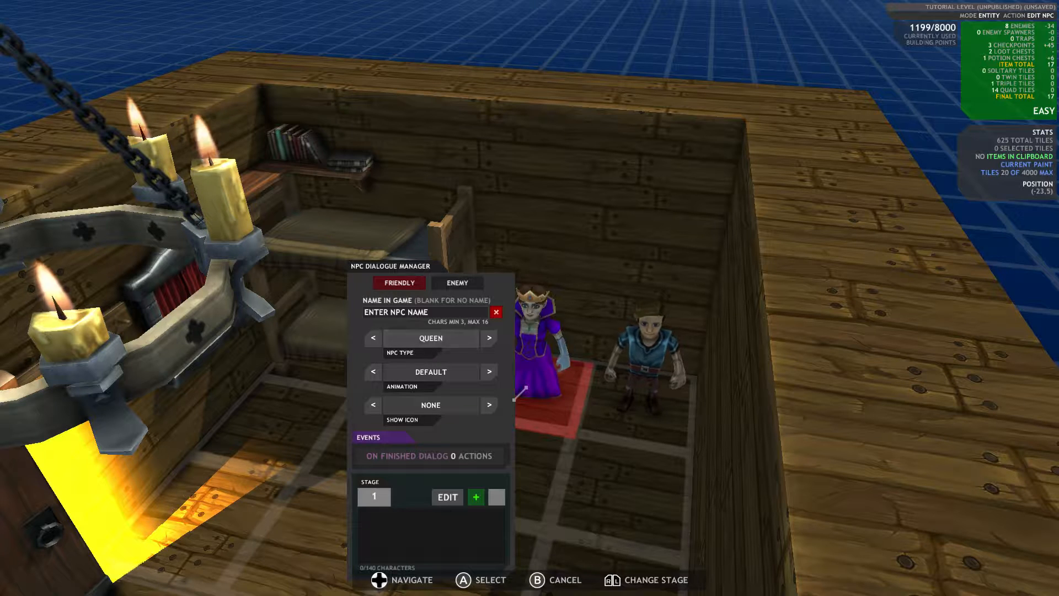
key("Right")
- Switch the NPC from friendly to enemy and show its enemy character types
key("Up")
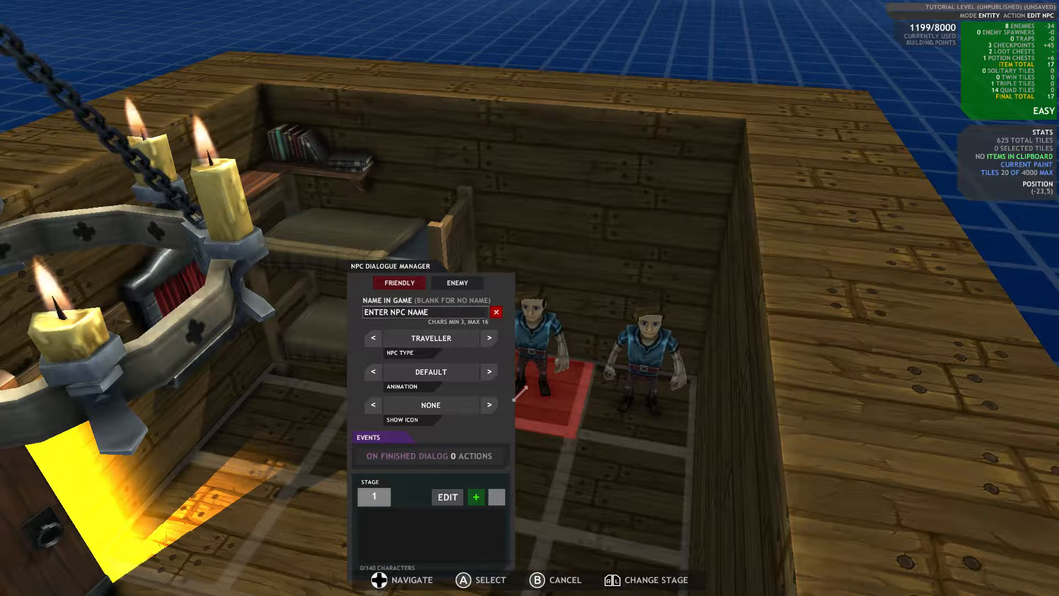
key("Up")
key("Right")
key("Down")
key("Down")
key("Right")
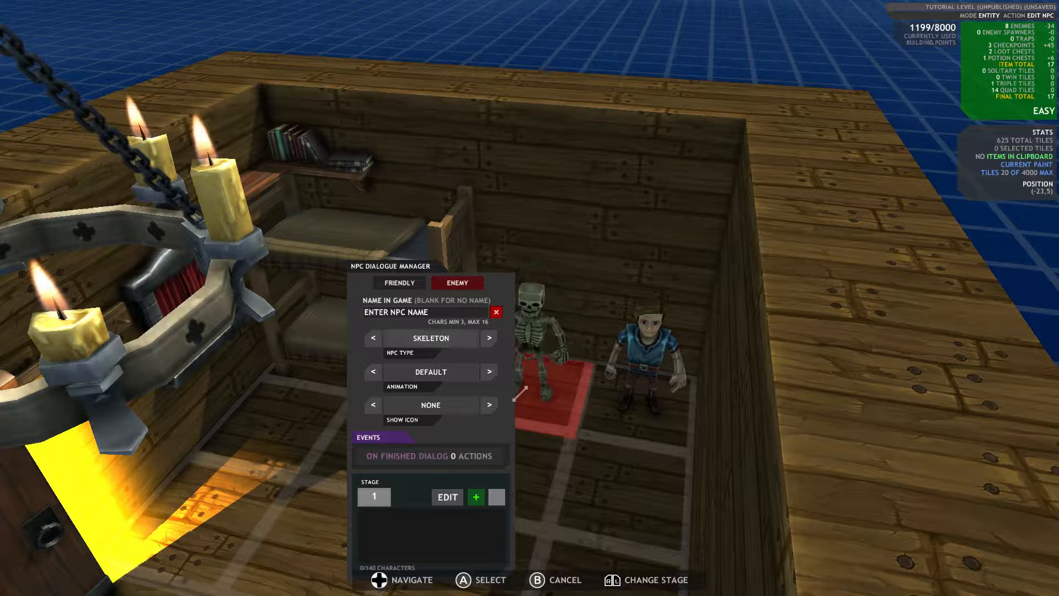
- Examine the enemy NPC types, including the skeleton, the male and female brigands and the zombies
key("Right")
key("Right")
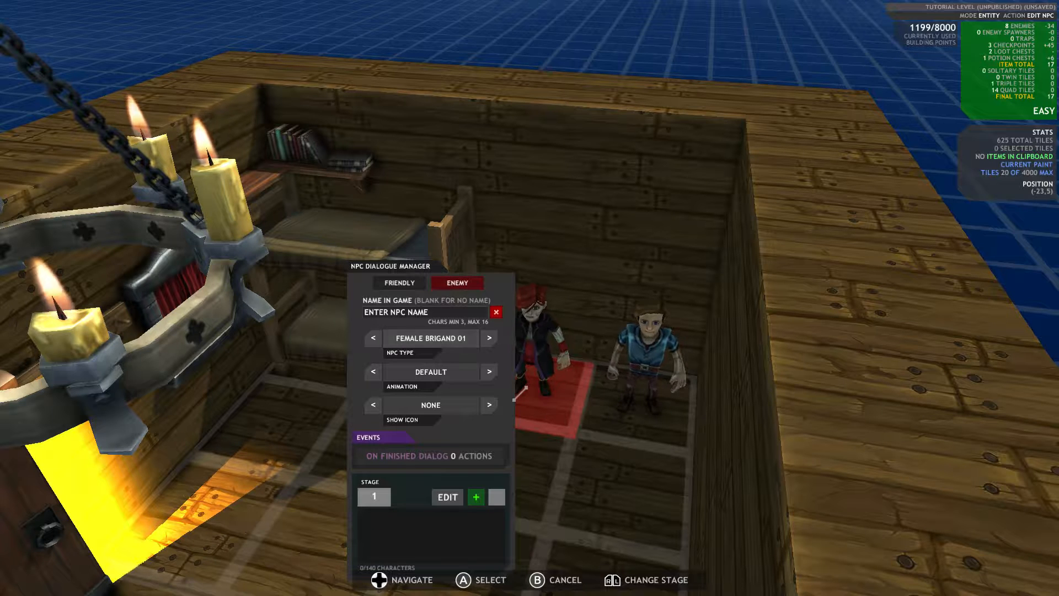
key("Right")
key("Right")
key("Right")
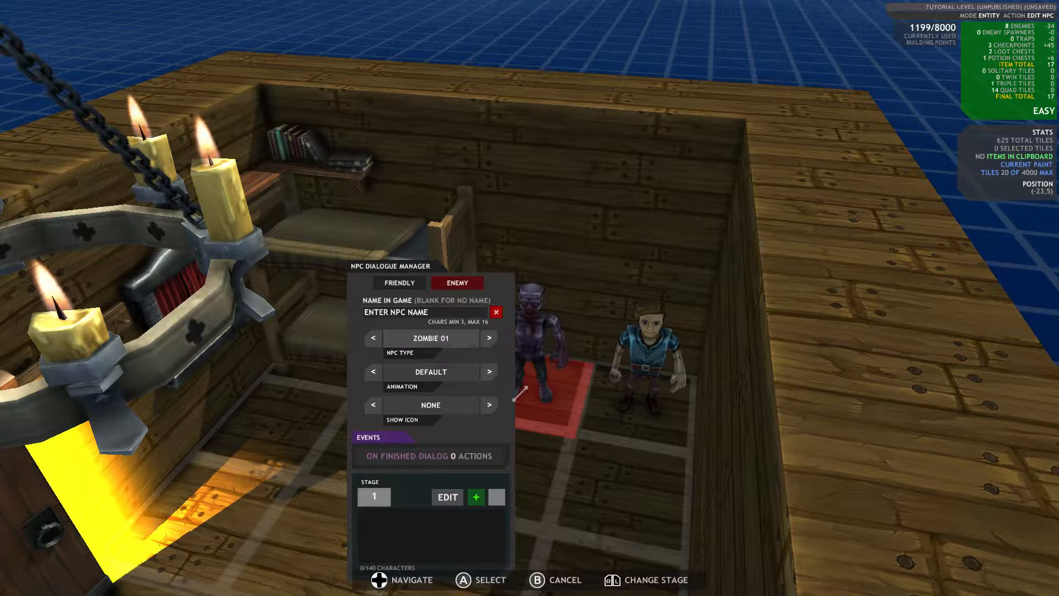
key("Left")
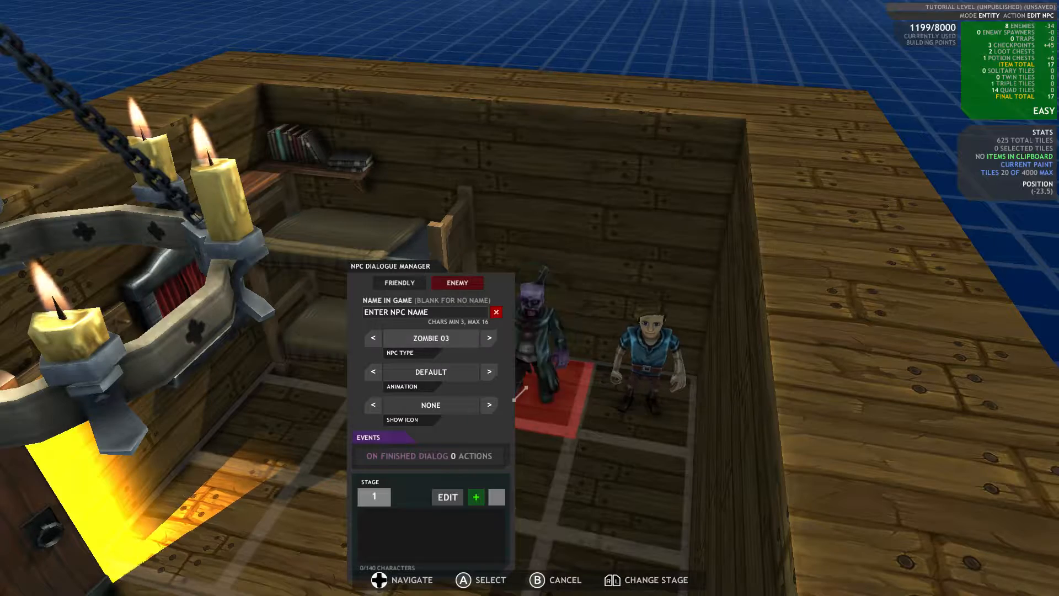
key("Right")
key("Right")
key("Left")
key("Left")
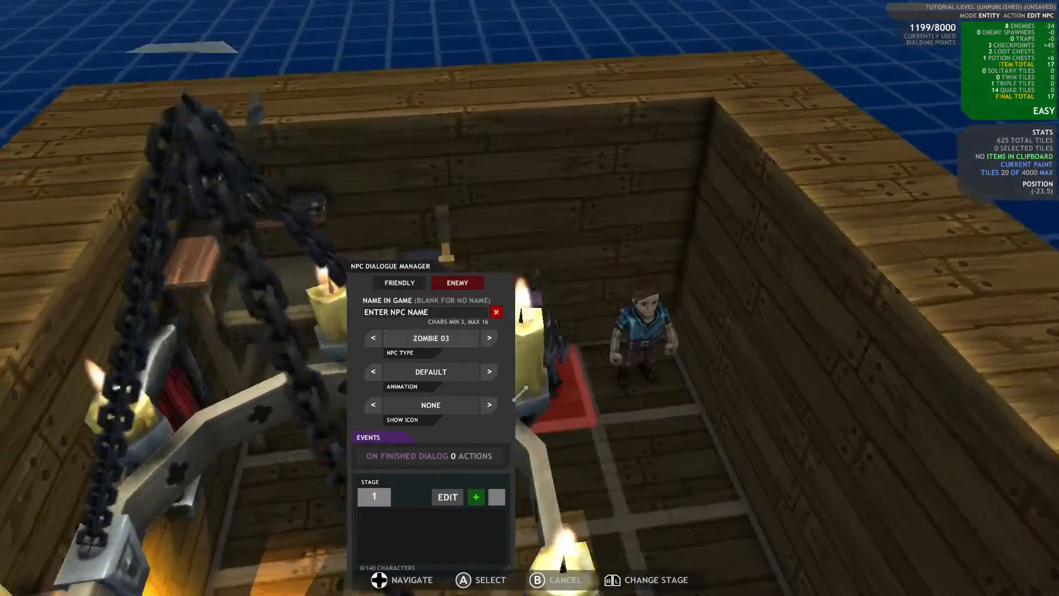
key("Left")
key("Left")
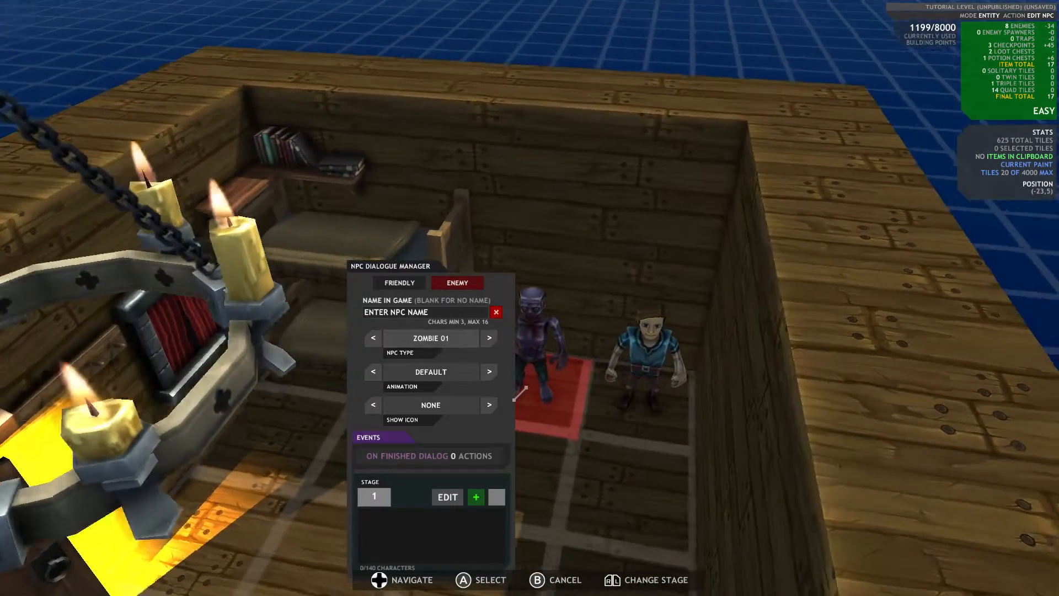
key("Left")
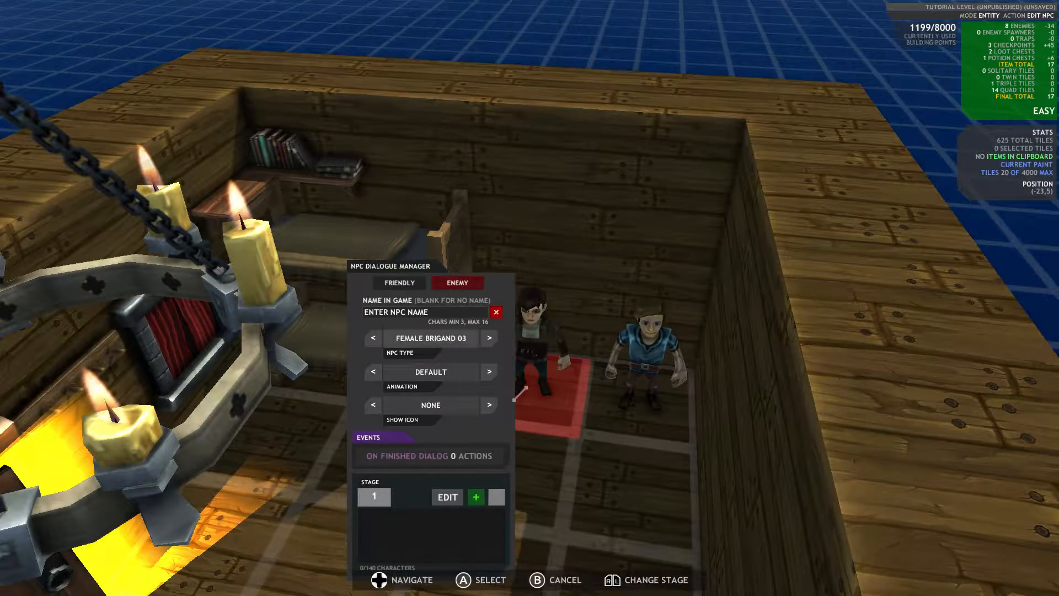
key("Left")
key("Left")
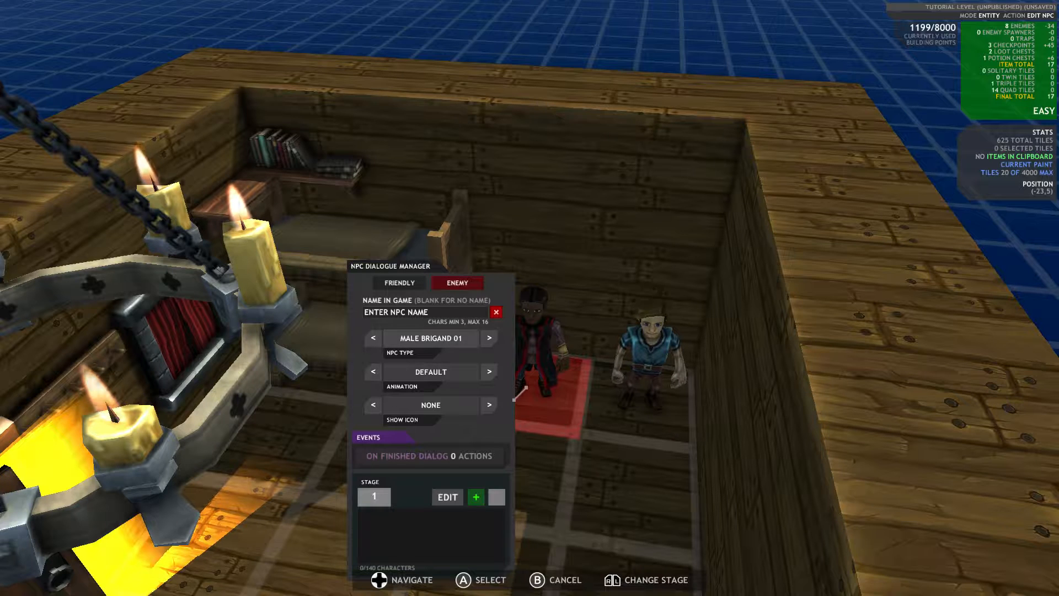
key("Right")
key("Right")
key("Right")
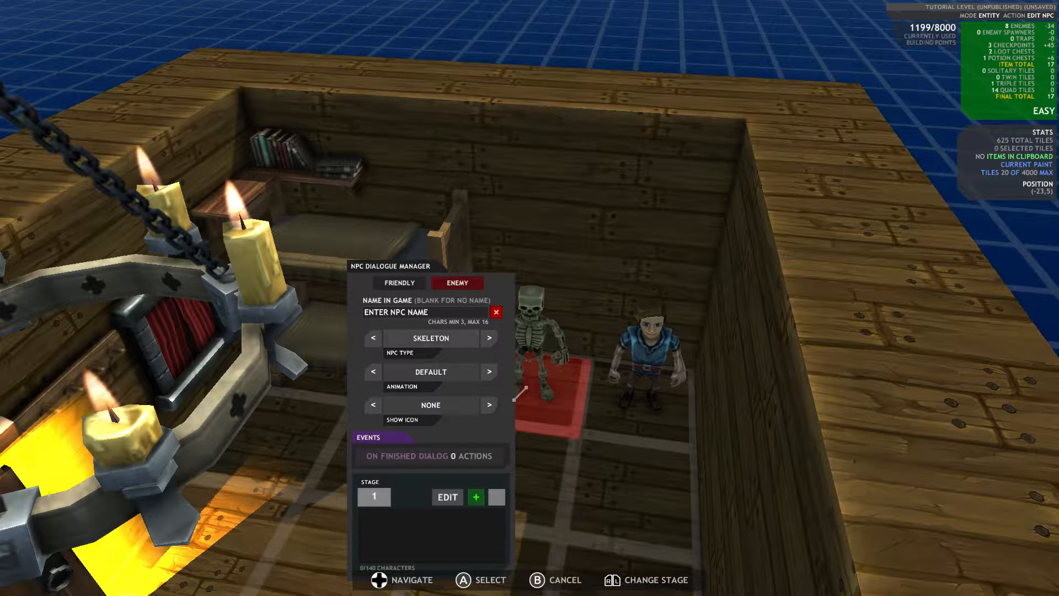
key("Right")
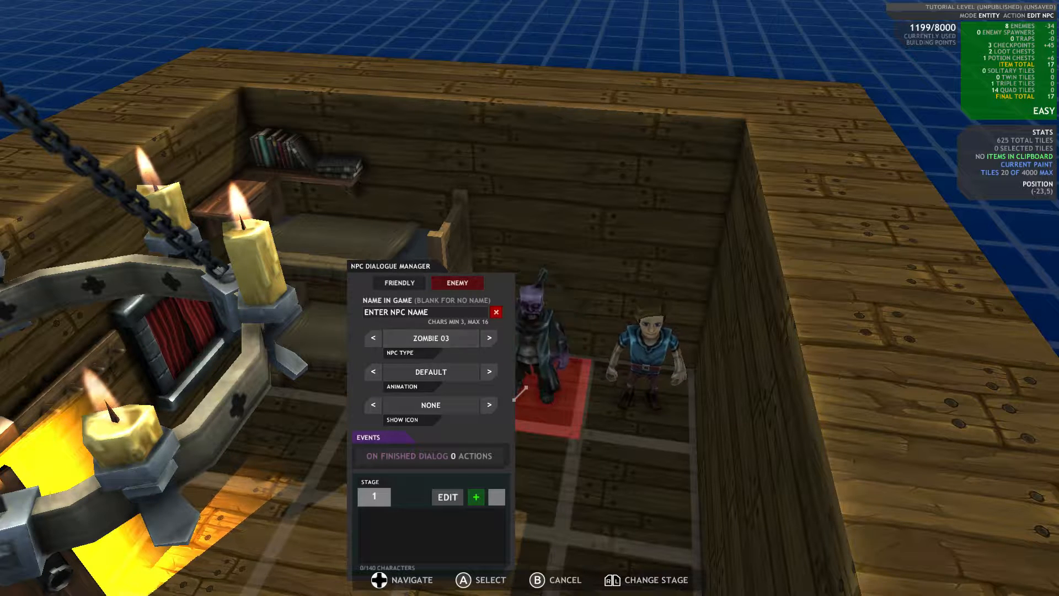
key("Up")
key("Up")
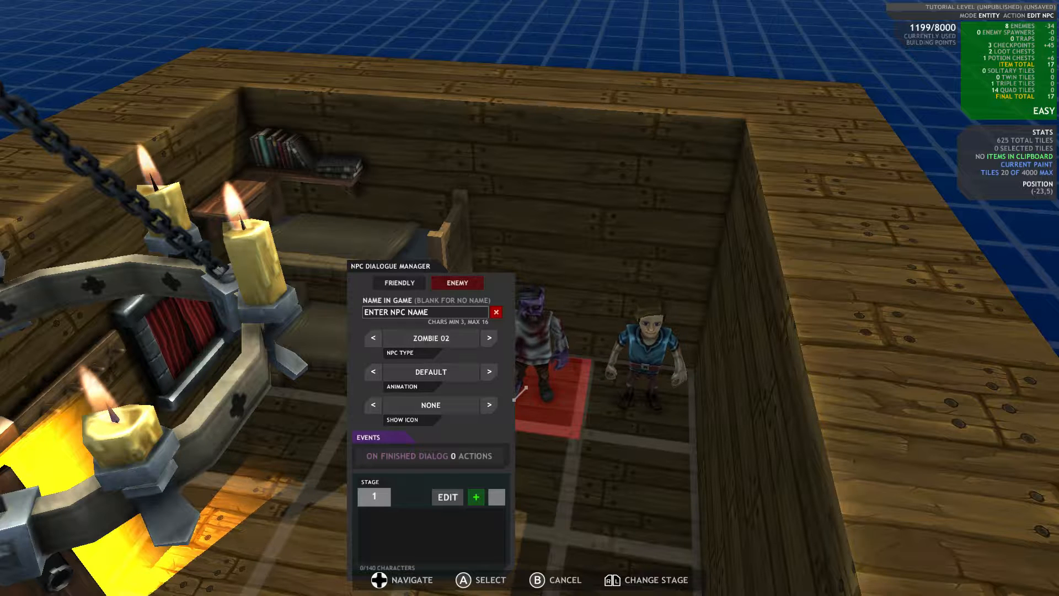
- Switch the NPC back to friendly and set its character type to Monk
key("Return")
key("Down")
key("Down")
key("Right")
key("Right")
key("Right")
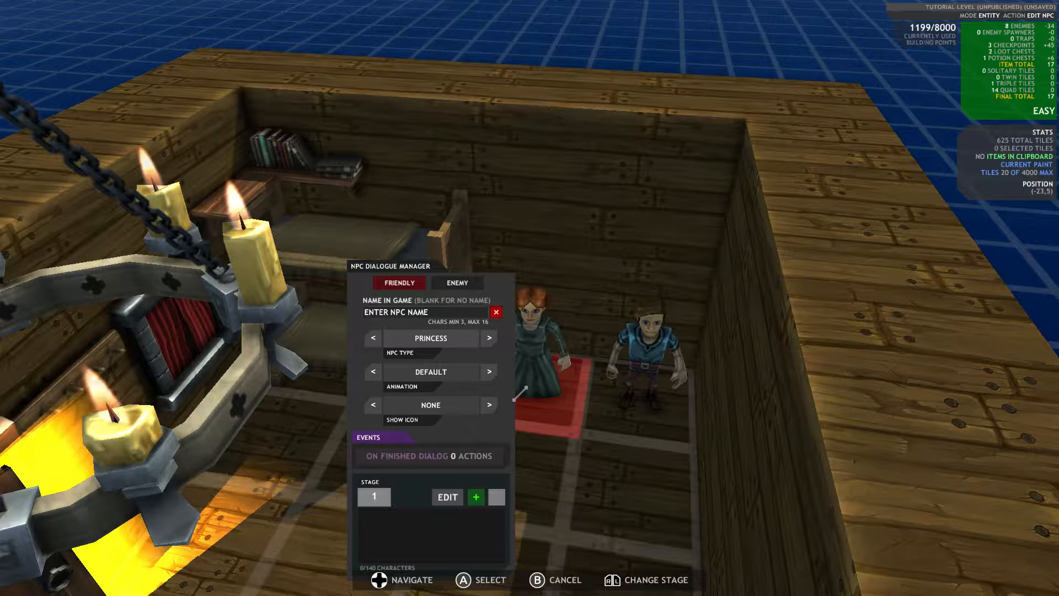
key("Right")
key("Right")
key("Right")
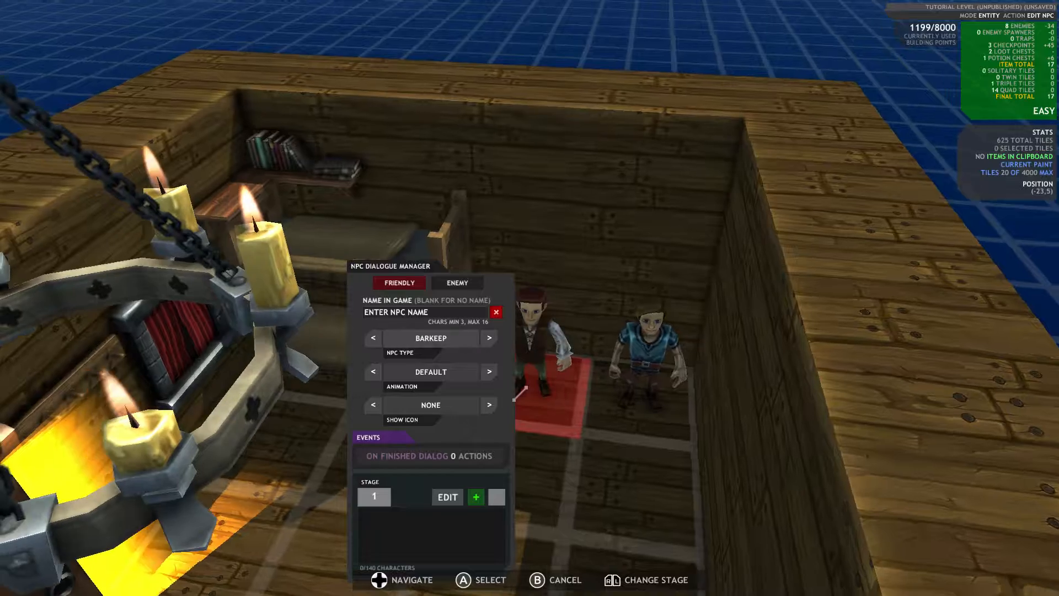
key("Right")
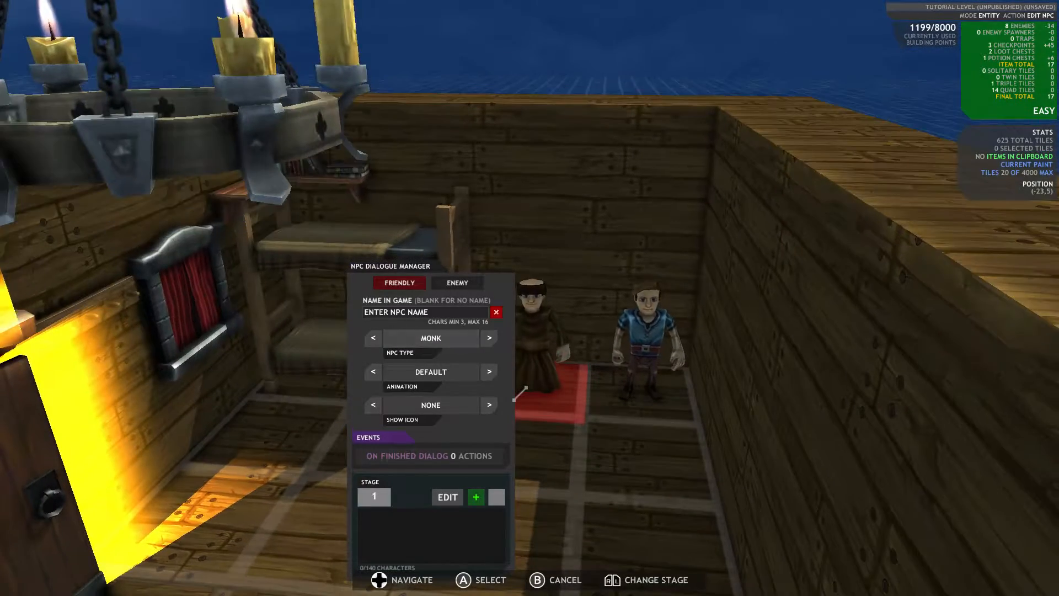
- Examine the monk's available animations, including Scared, Guard, Working, Sad and Sweeping
key("Down")
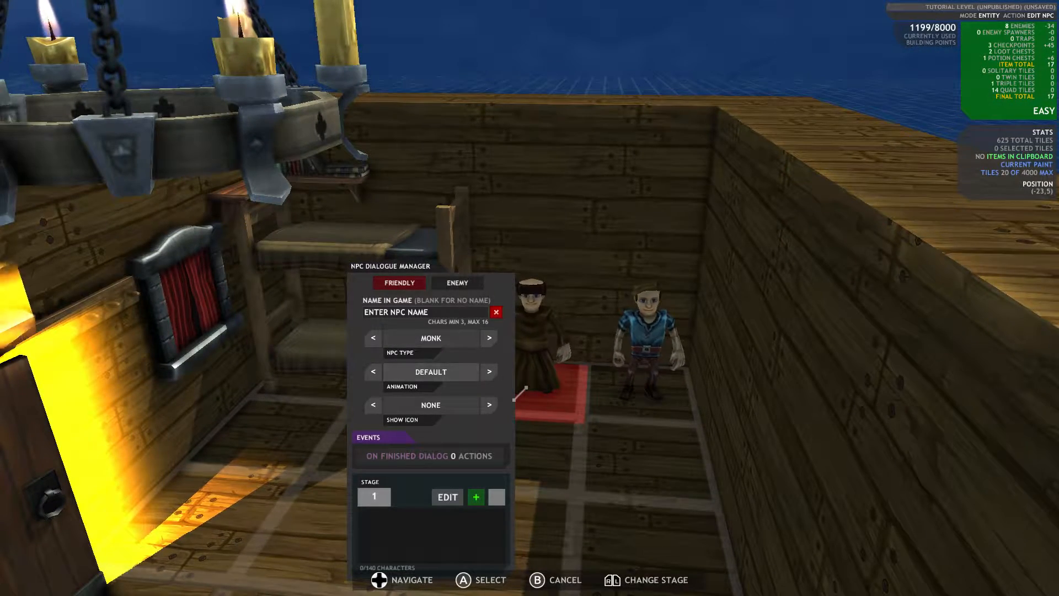
key("Right")
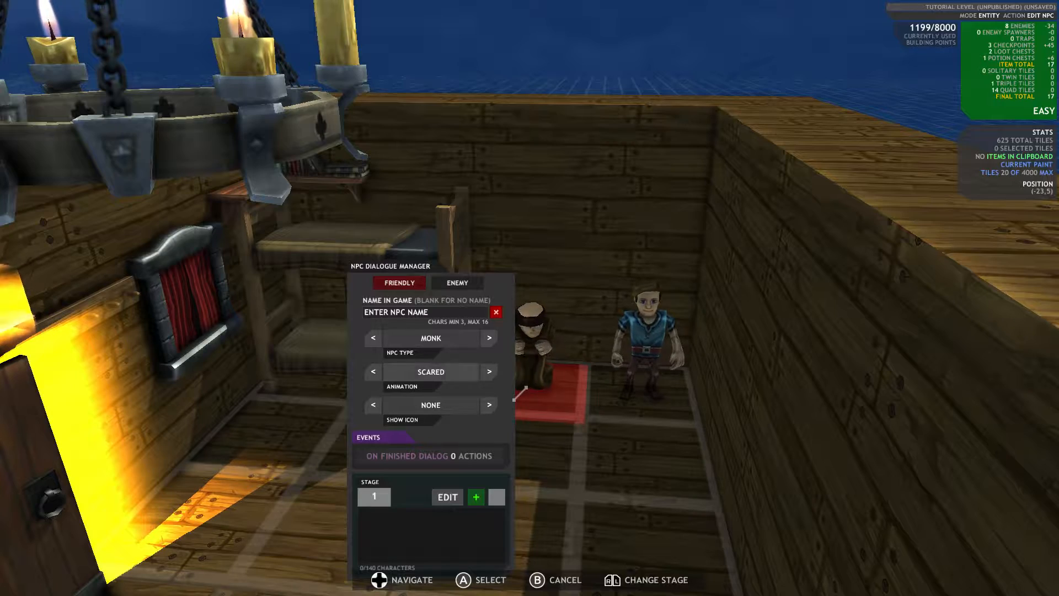
key("Right")
key("Right")
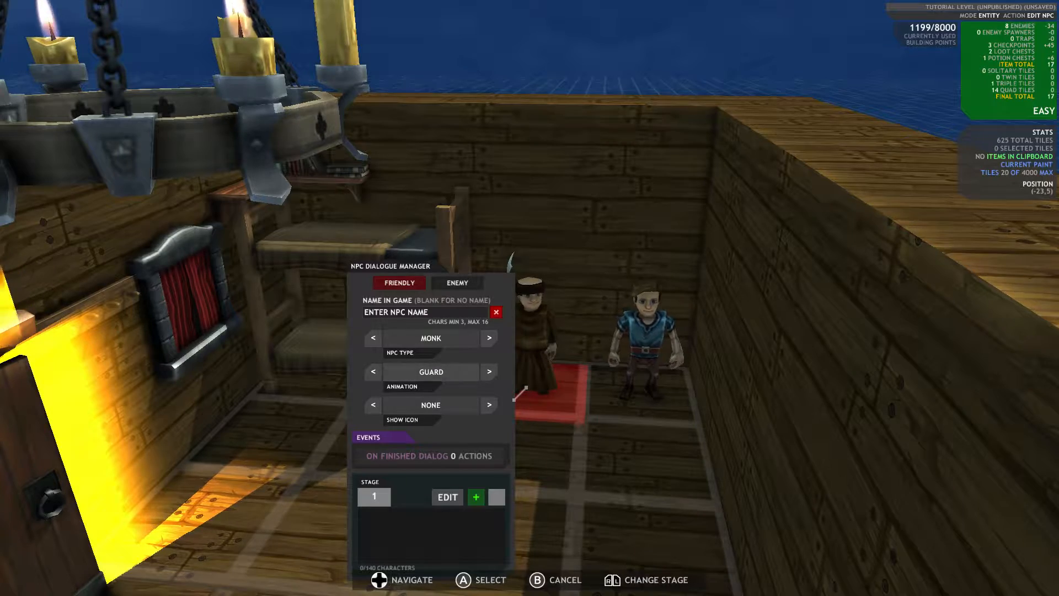
key("Right")
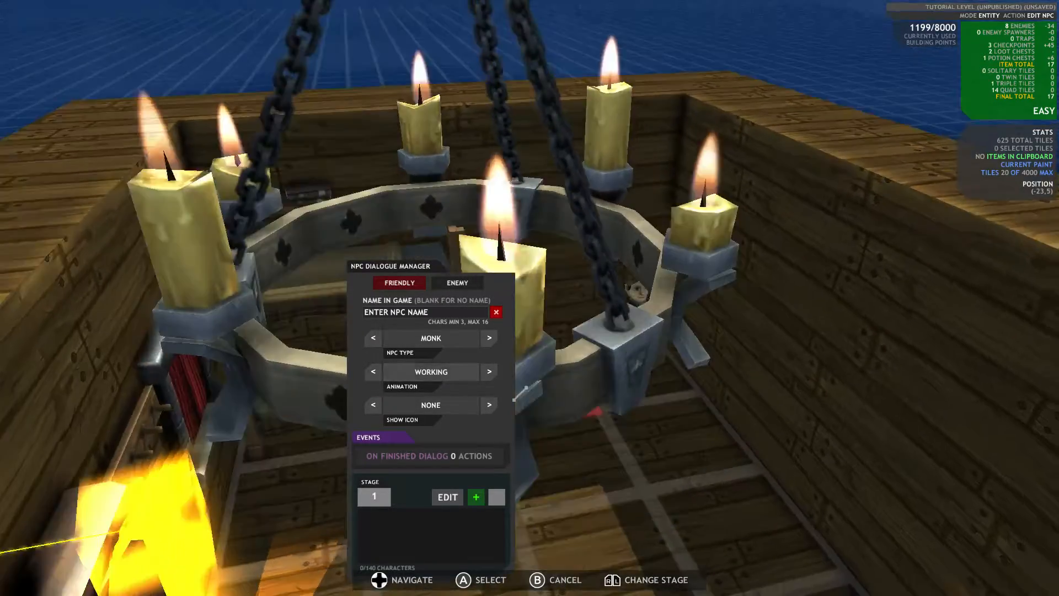
key("Right")
key("Right")
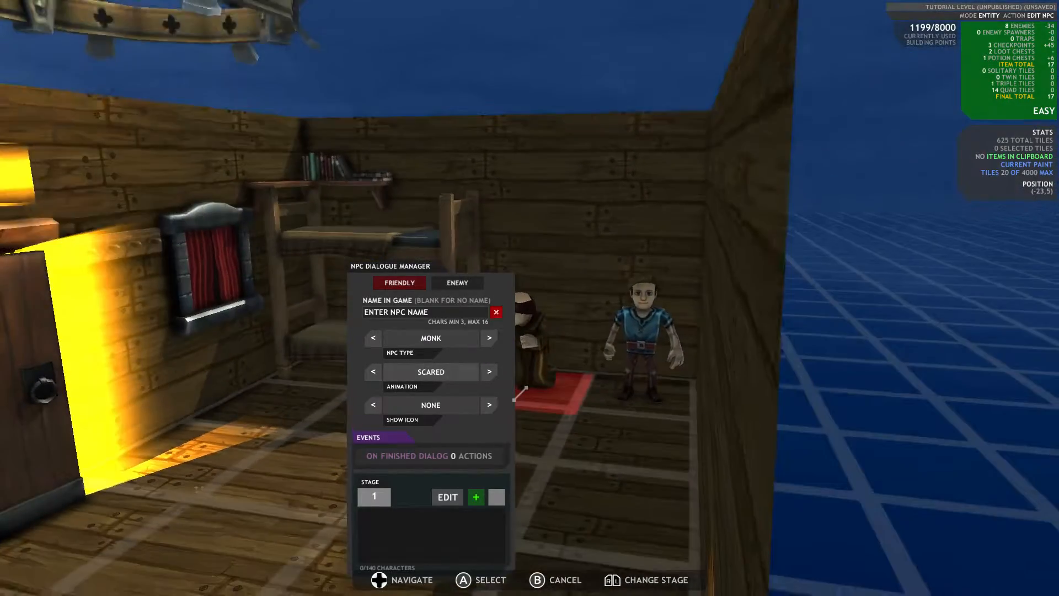
key("Right")
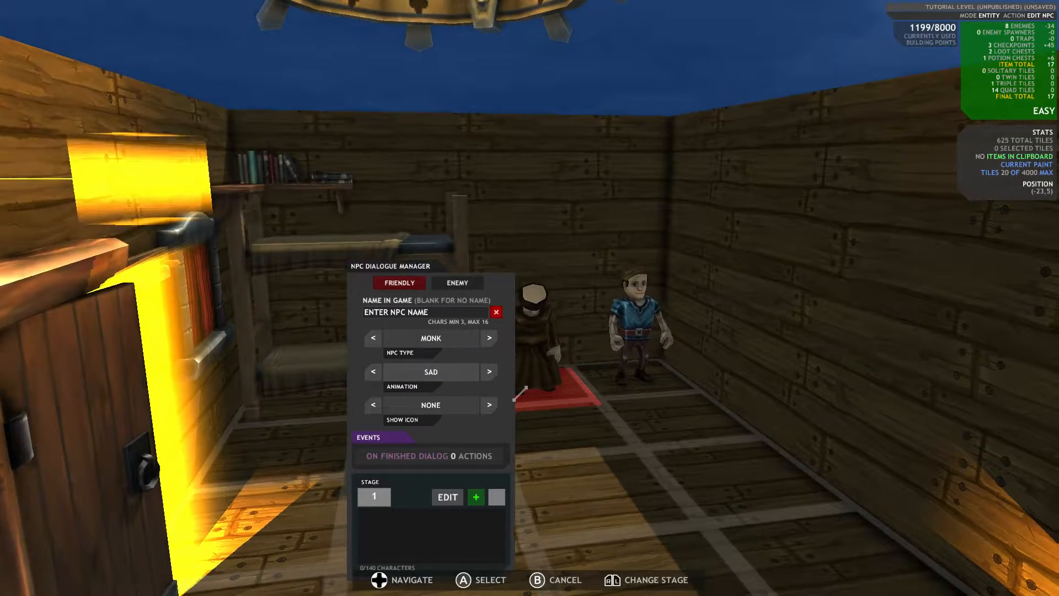
key("Right")
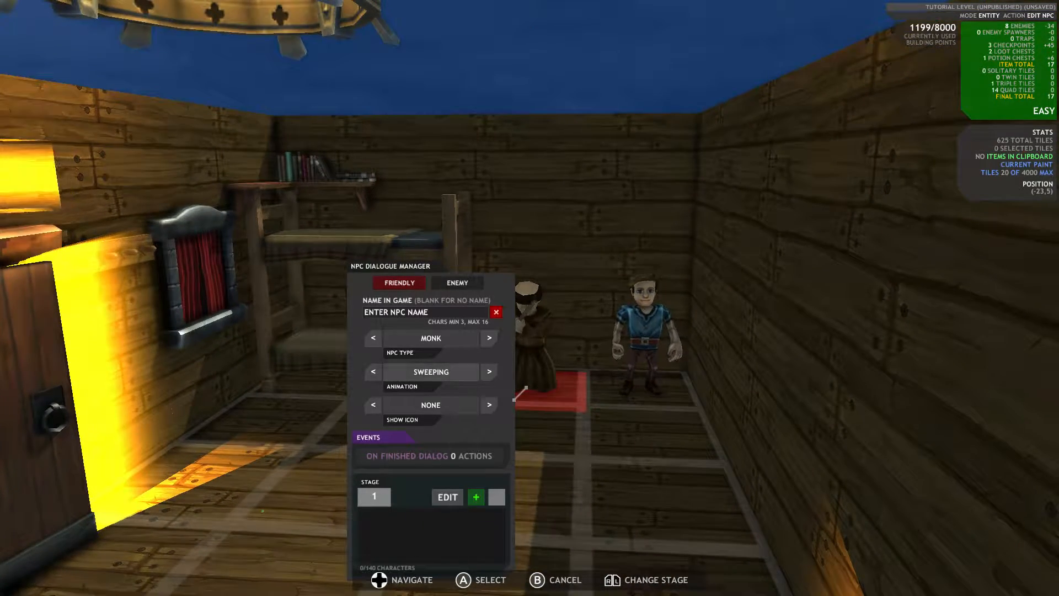
- Set the monk's animation to Scared
key("Right")
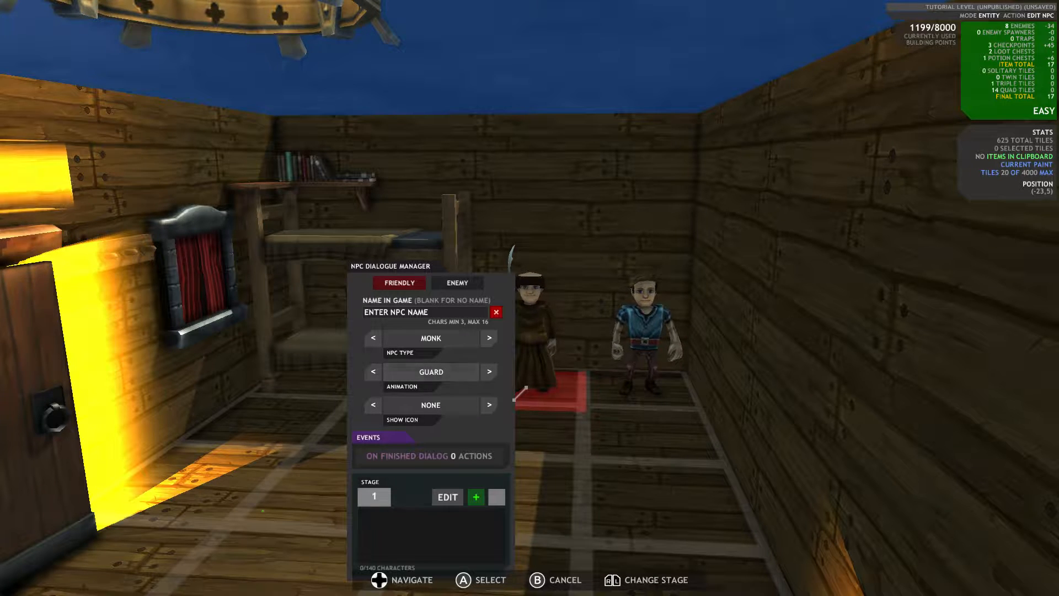
key("Right")
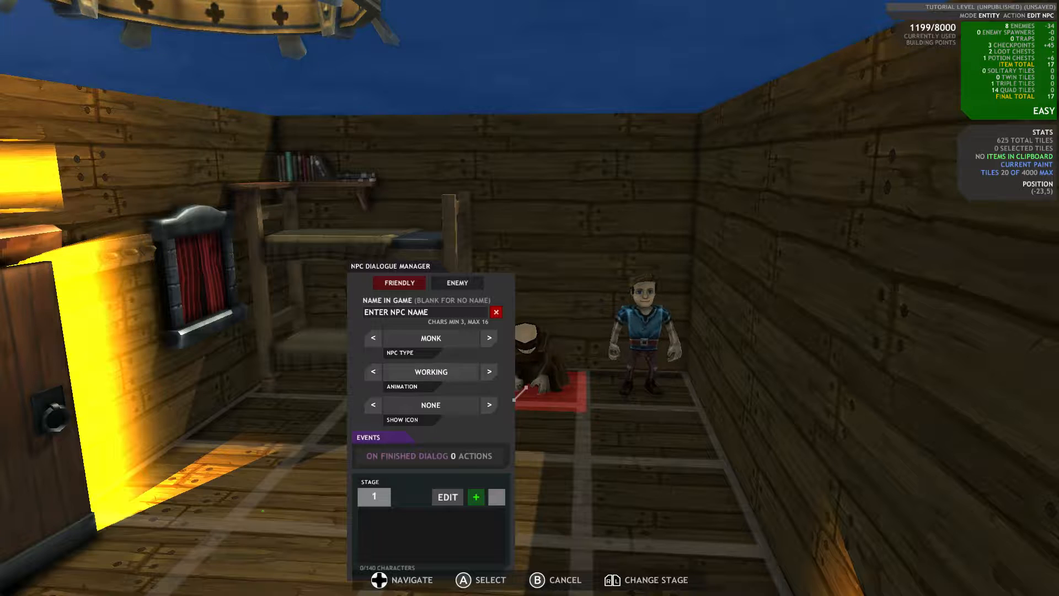
key("Right")
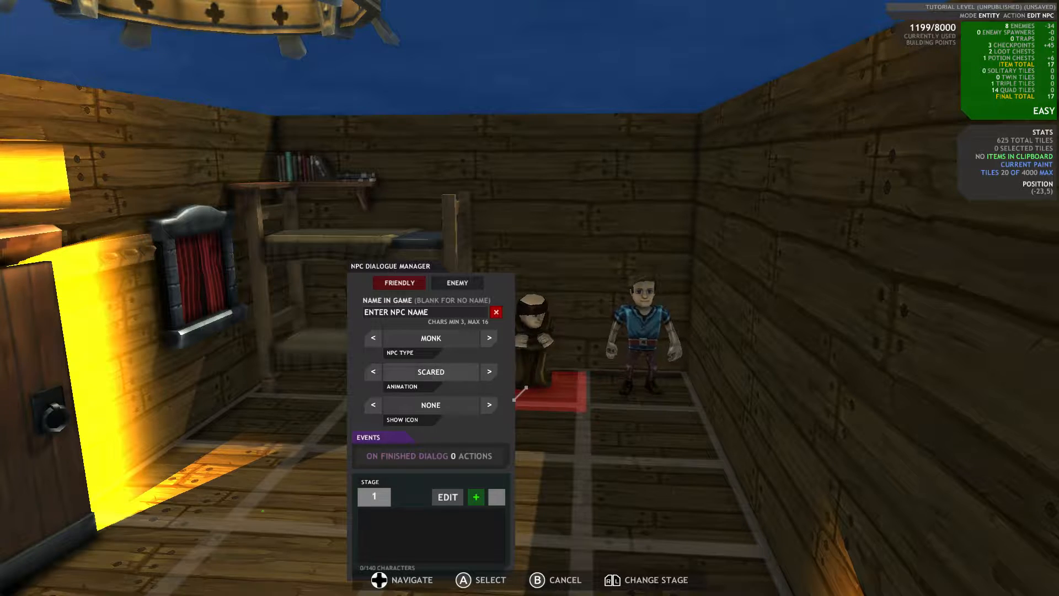
- Preview the Question, Asterisk and Exclamation icons above the monk, leaving the shown icon at None
key("Down")
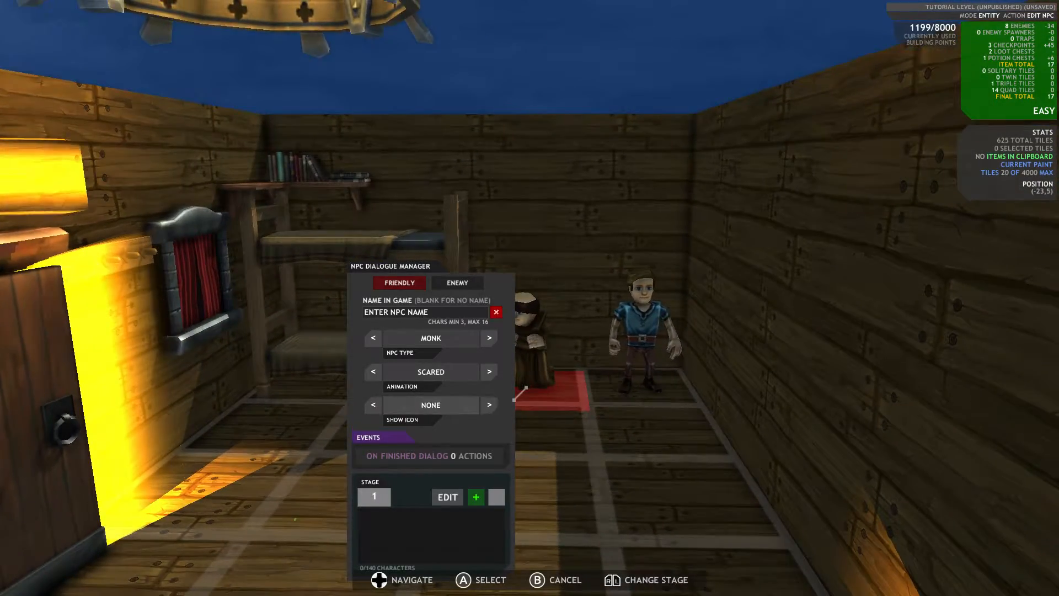
key("Right")
key("Right")
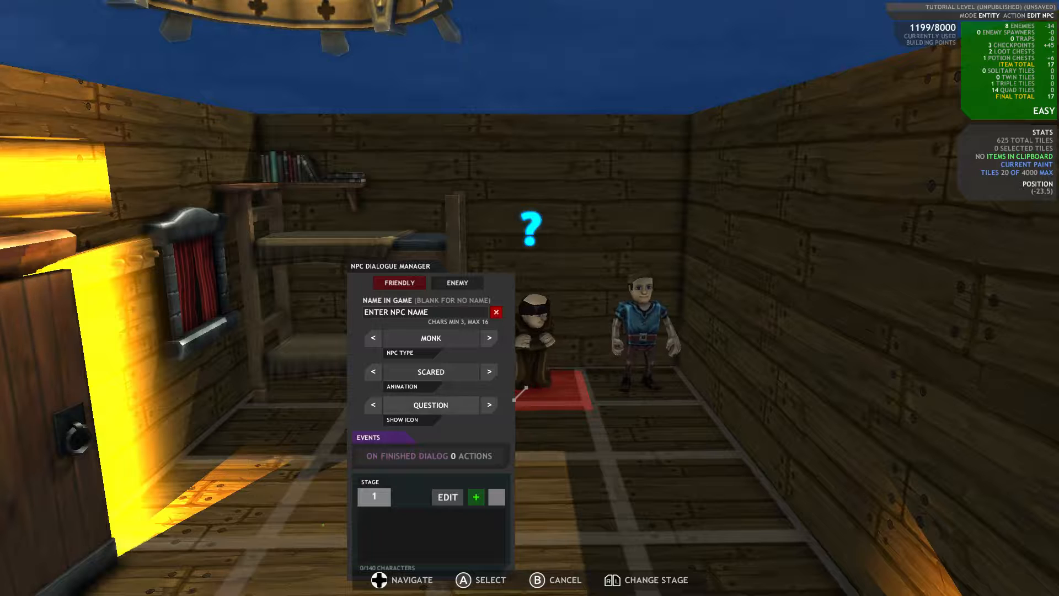
key("Right")
key("Right")
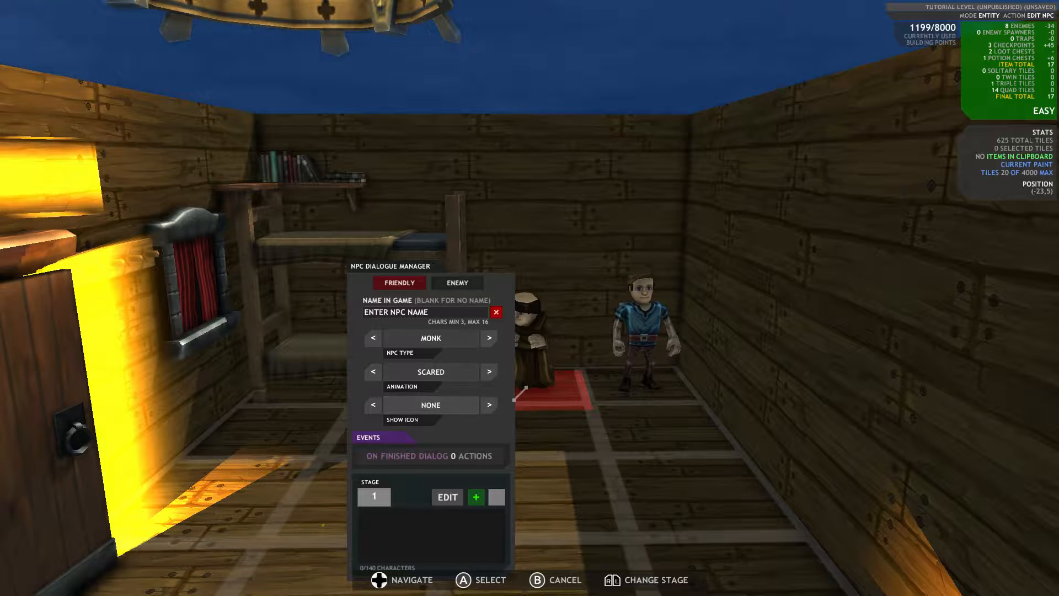
key("Right")
key("Right")
key("Right")
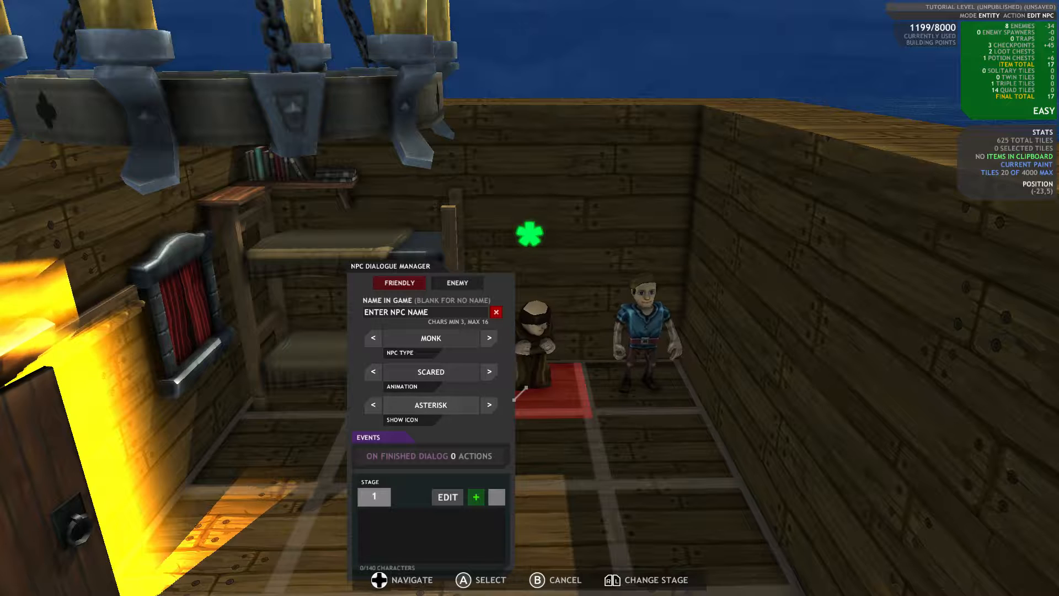
key("Right")
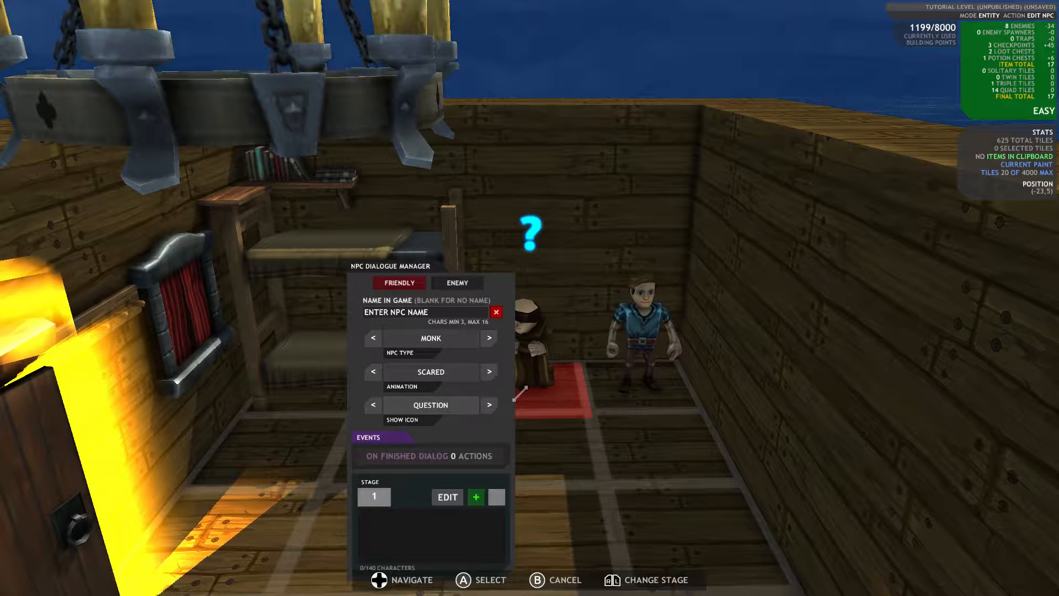
key("Right")
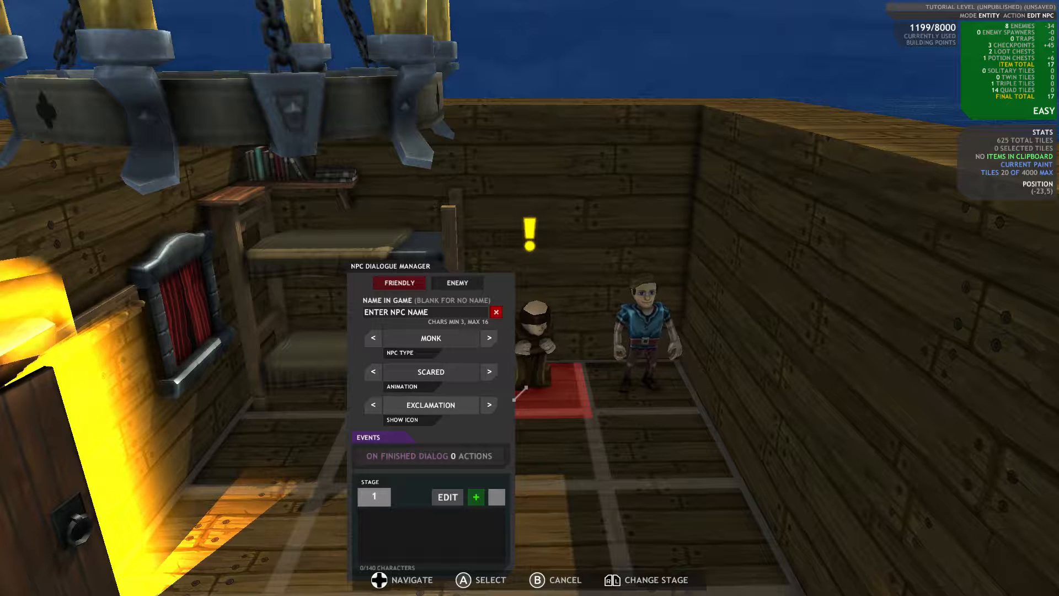
key("Left")
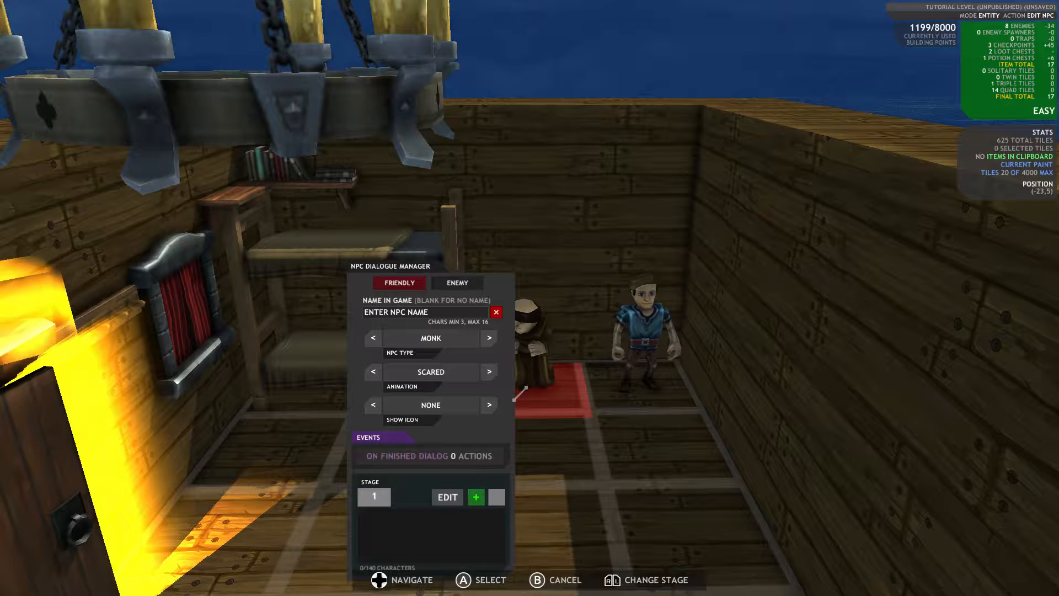
- Add empty dialogue stages to the monk up to stage 20
key("Return")
key("Return")
key("Return")
key("Return")
key("Return")
key("Return")
key("Return")
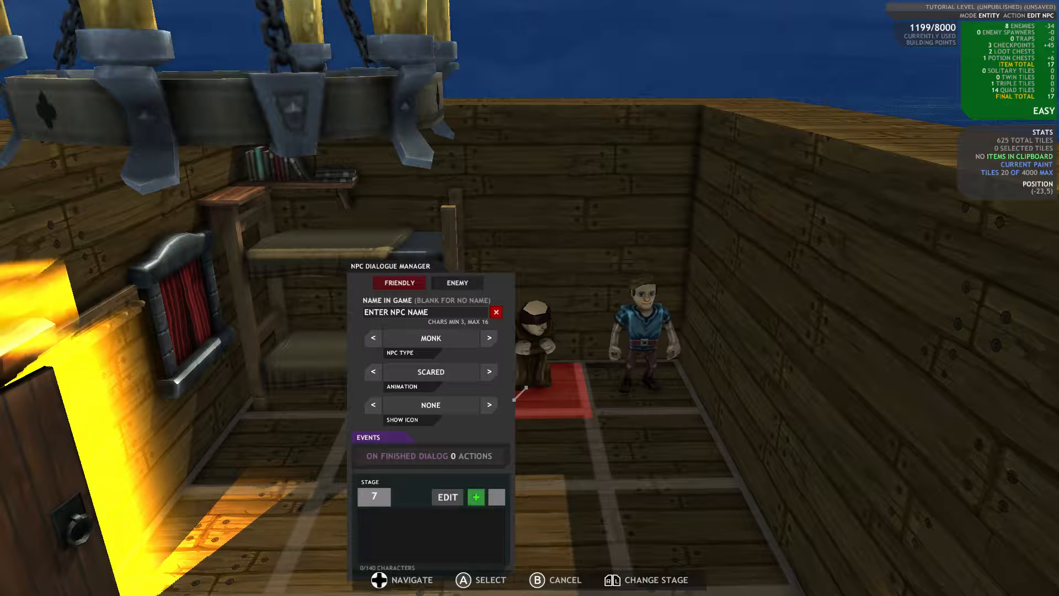
key("Return")
key("Return")
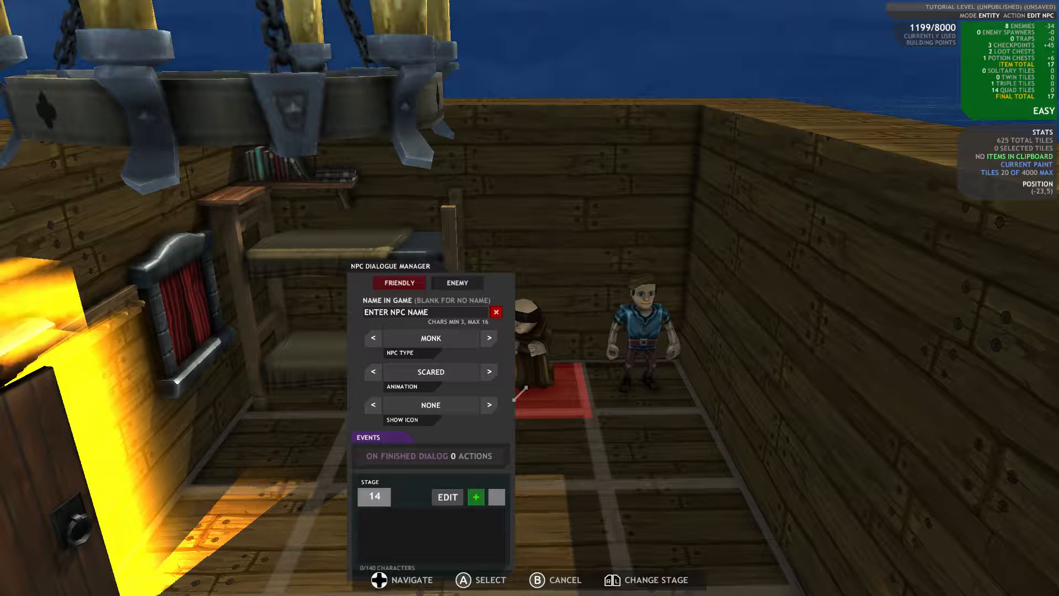
key("Return")
key("Return")
key("Return")
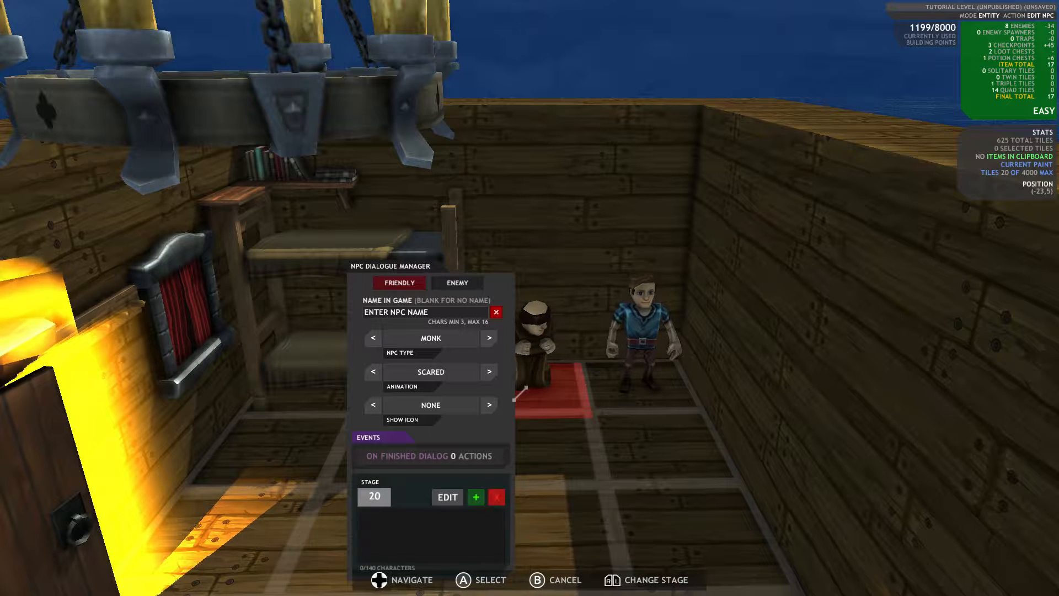
- Delete the extra dialogue stages until only stage 1 is left
key("Return")
key("Return")
key("Return")
key("Return")
key("Return")
key("Return")
key("Return")
key("Return")
key("Return")
key("Return")
key("Return")
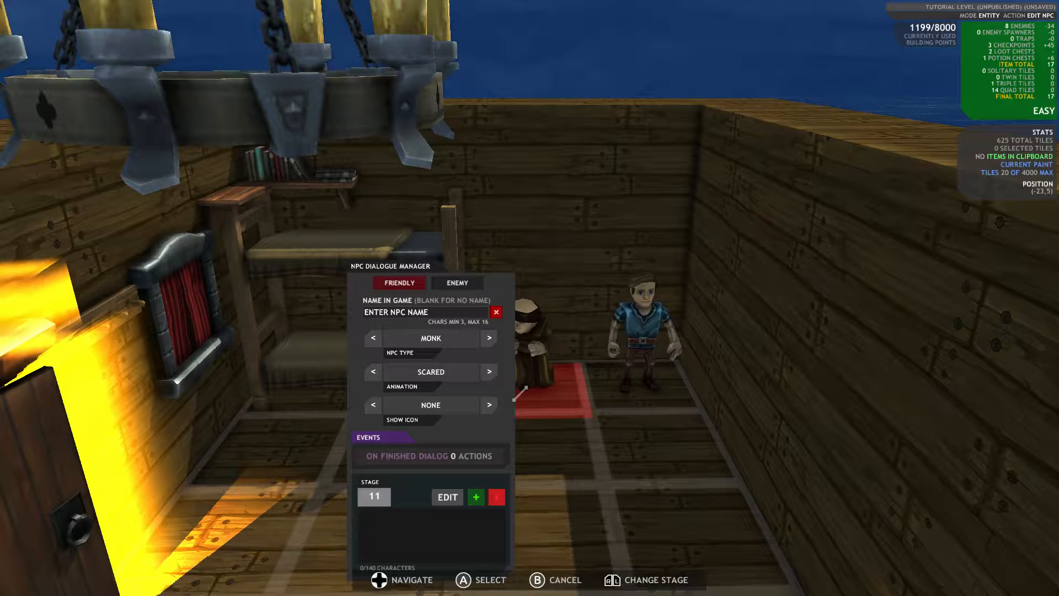
key("Return")
key("Return")
key("Return")
key("Return")
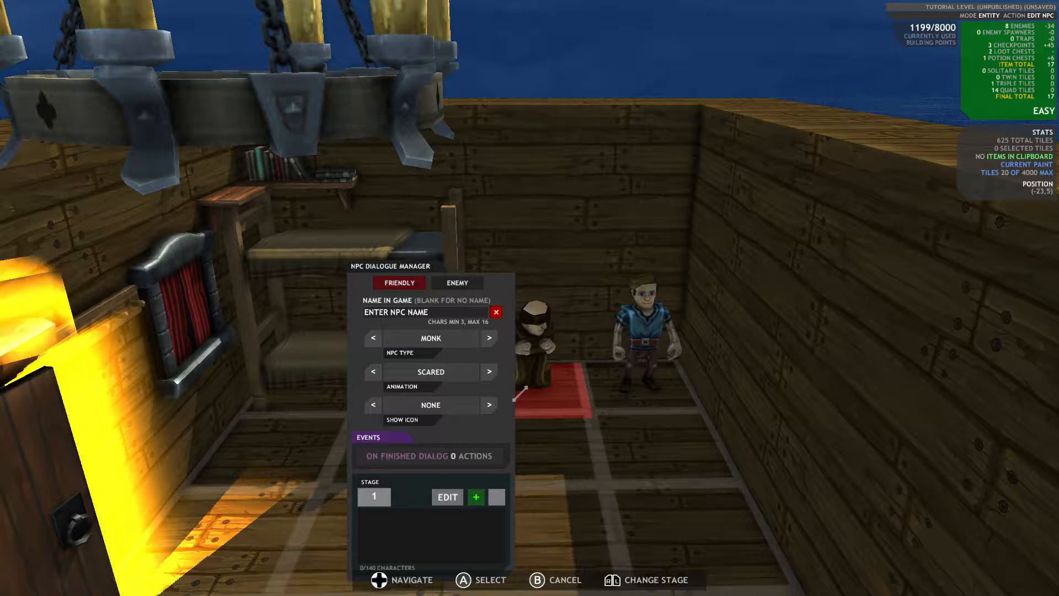
- Write "I'm so scared." as the monk's stage 1 dialogue text and save it
key("Return")
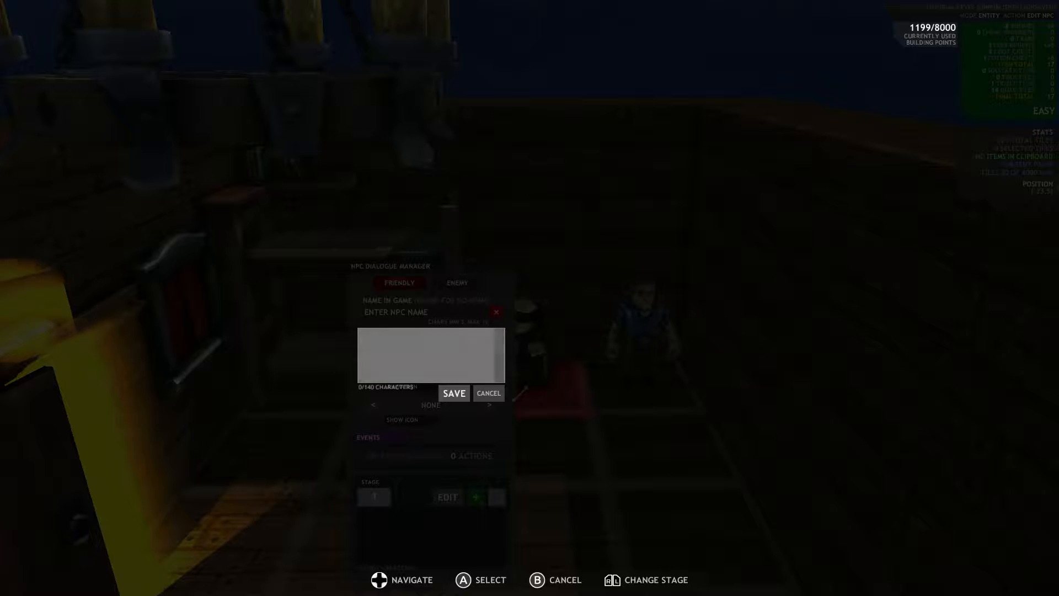
type("I'm so")
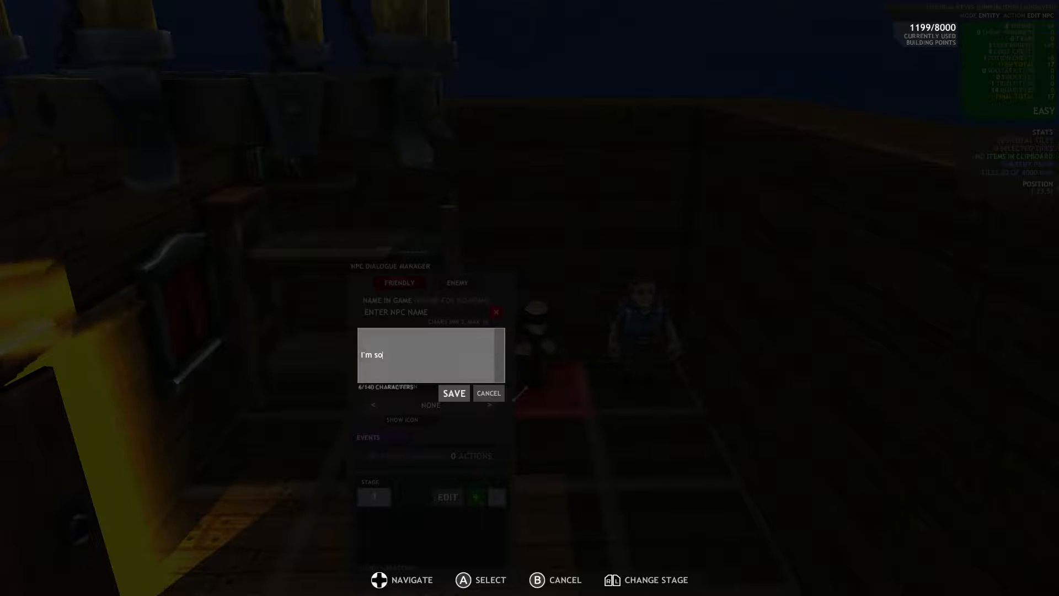
type(" scared.")
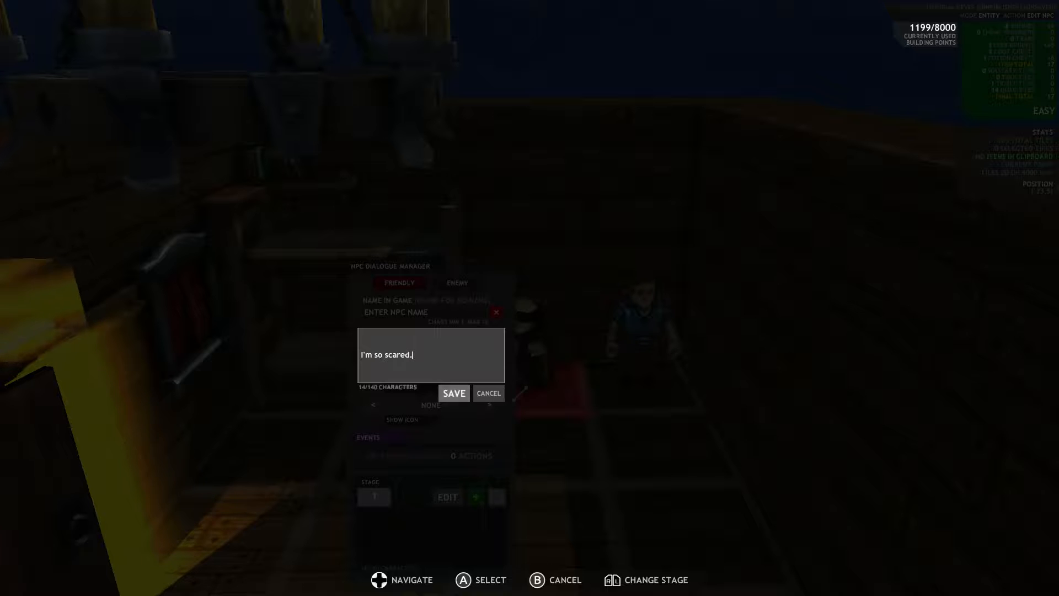
key("Return")
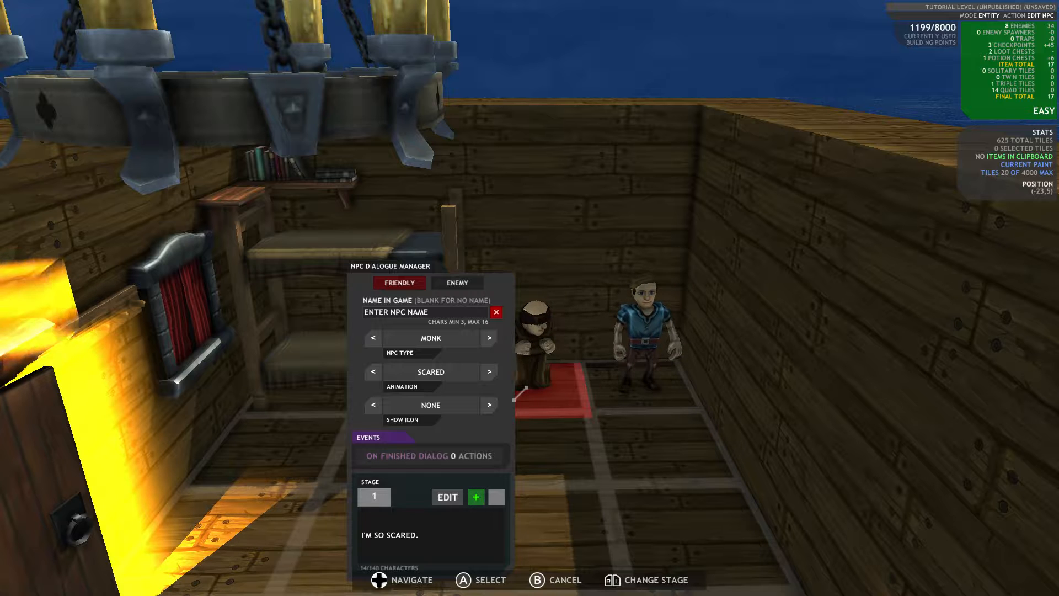
- Add empty dialogue stages up to stage 4 after the monk's first line, and check stage 1 before returning to stage 4
key("Return")
key("Left")
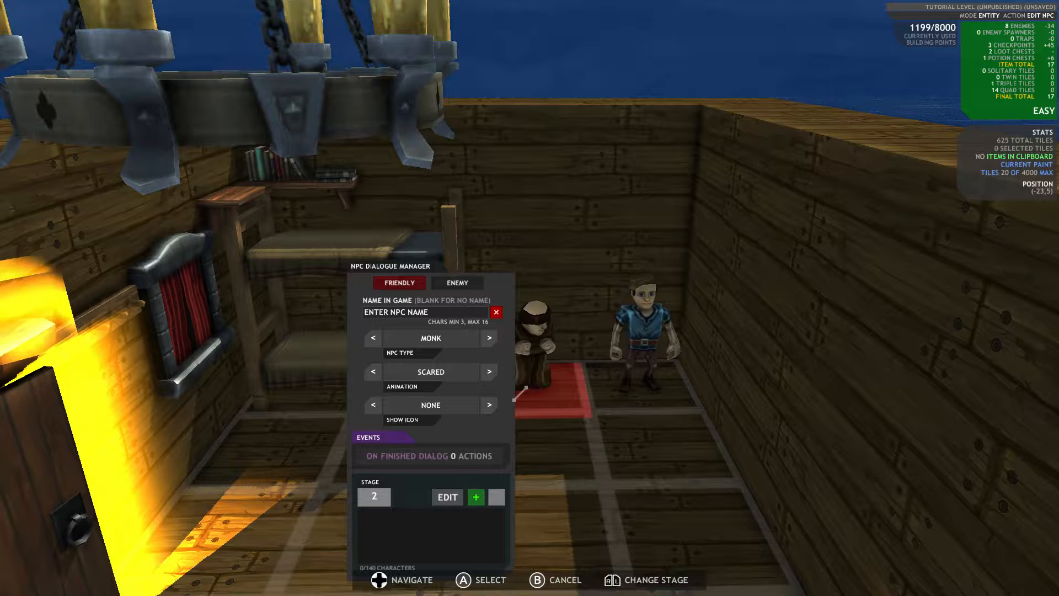
key("Return")
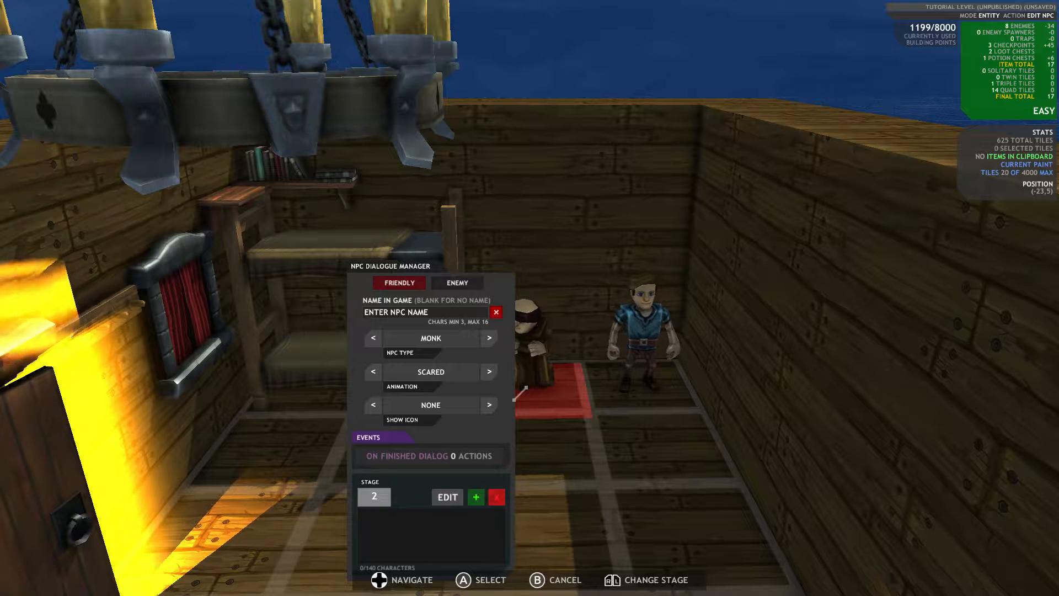
key("Left")
key("Return")
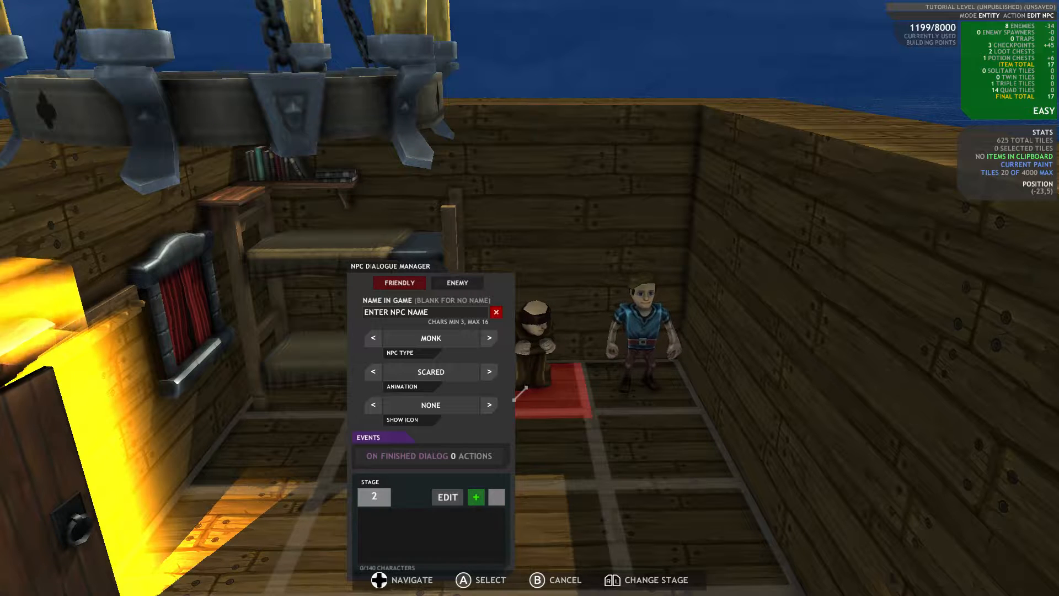
key("Return")
key("Return")
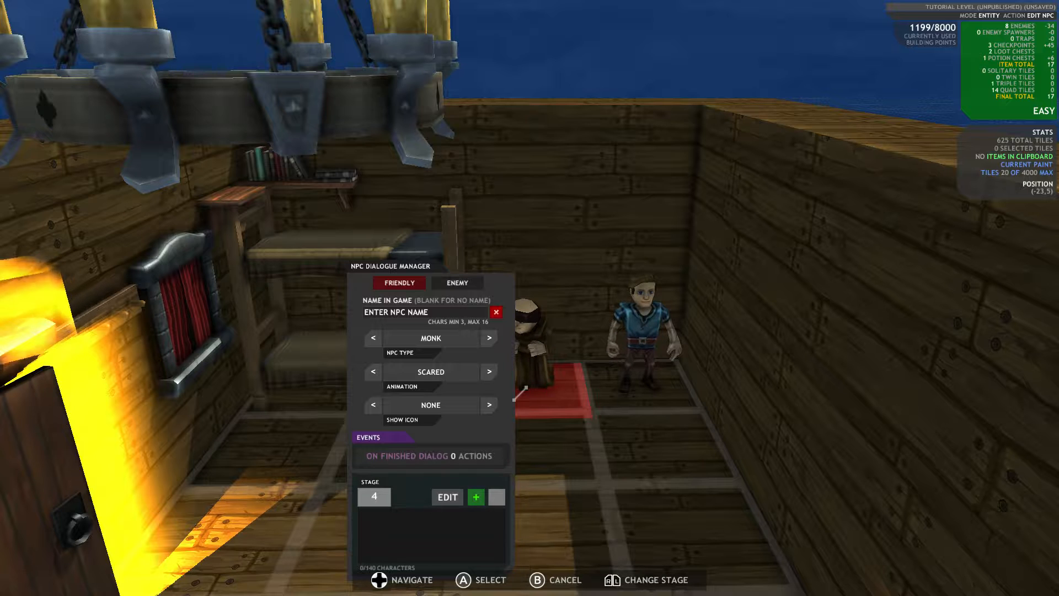
key("Return")
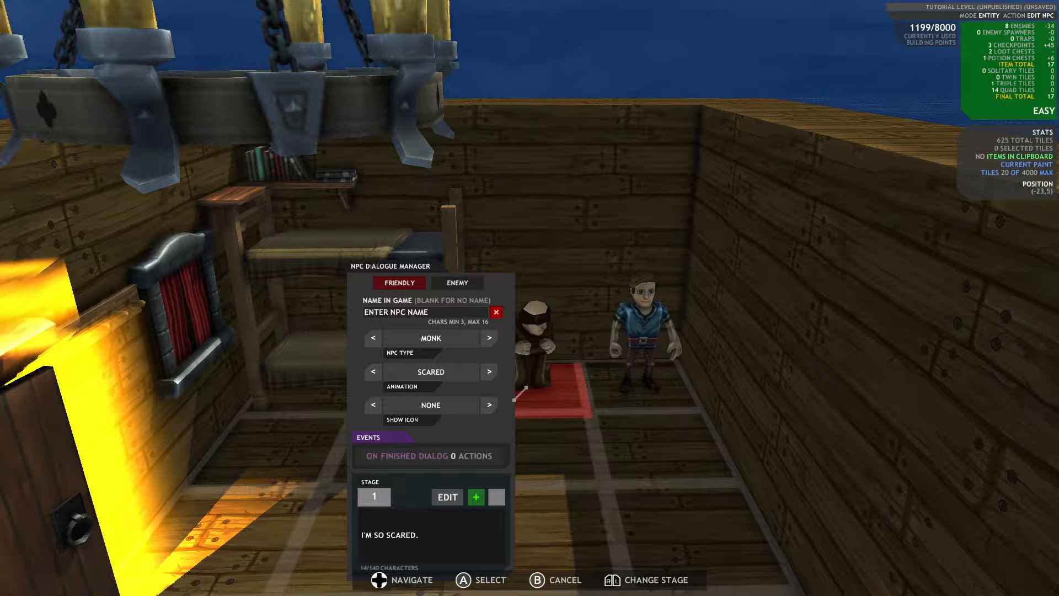
key("Return")
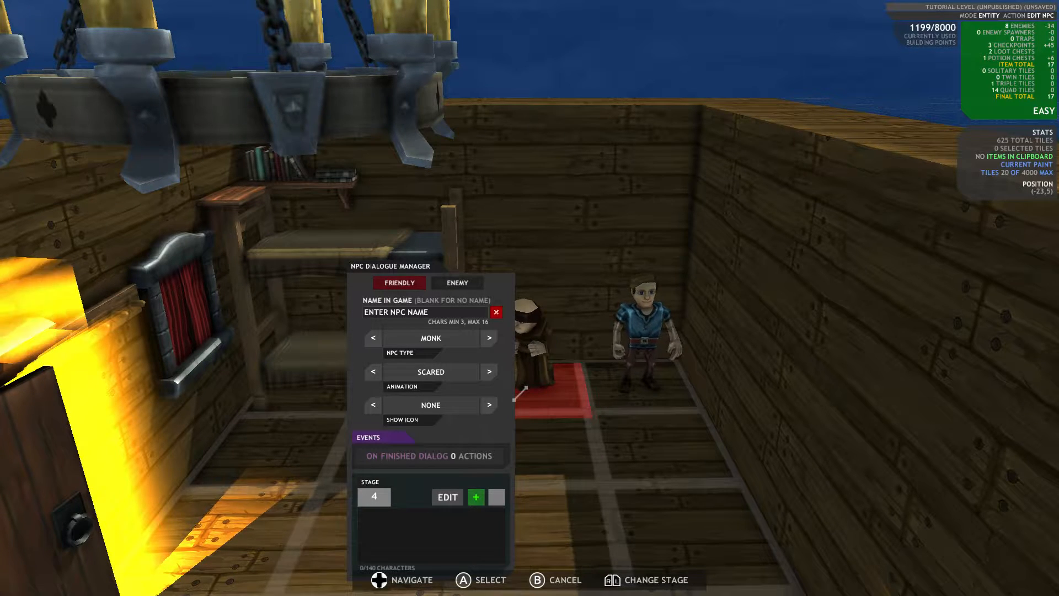
- Write "Can you help me?" as the scared monk's stage 2 dialogue text and save it
key("Return")
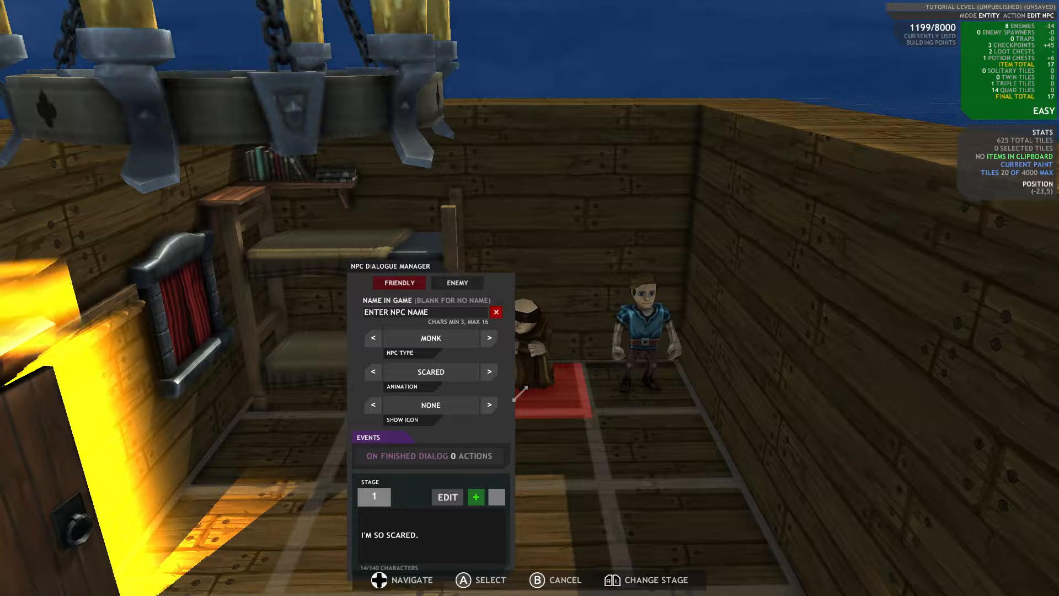
key("l")
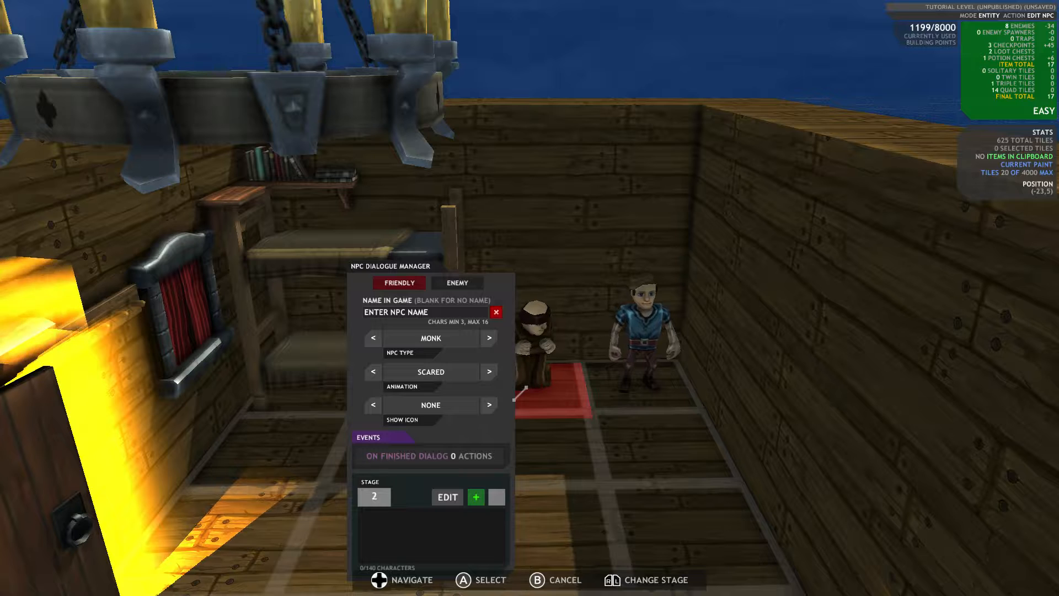
key("l")
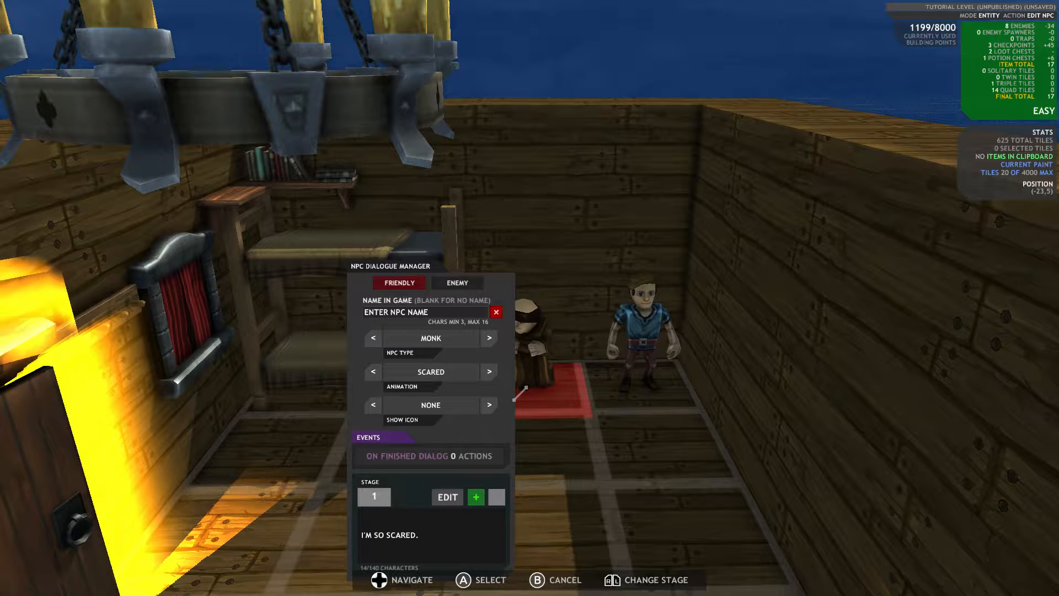
key("l")
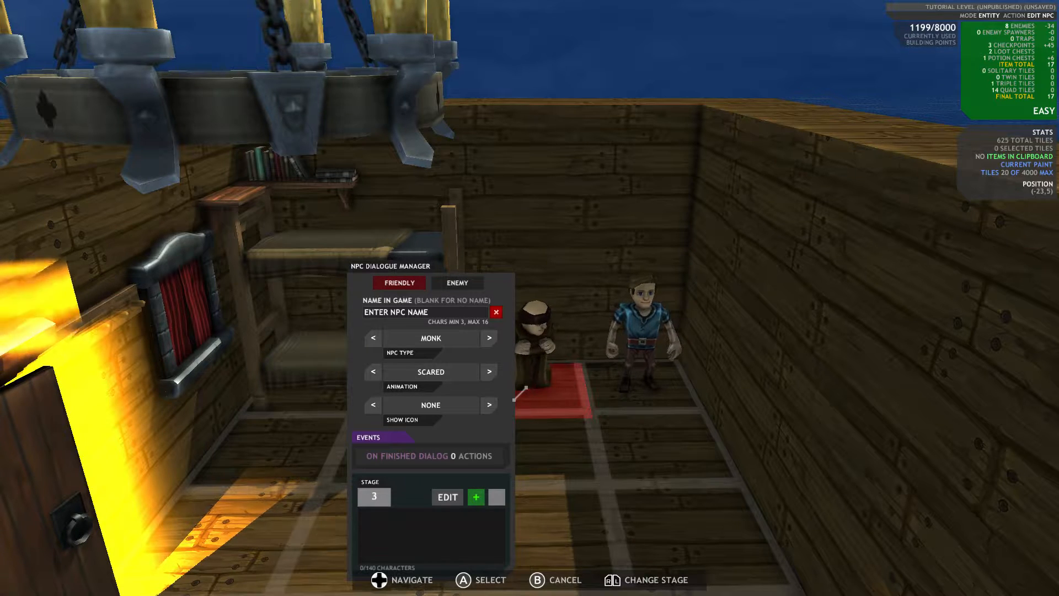
key("l")
key("l")
key("r")
key("Left")
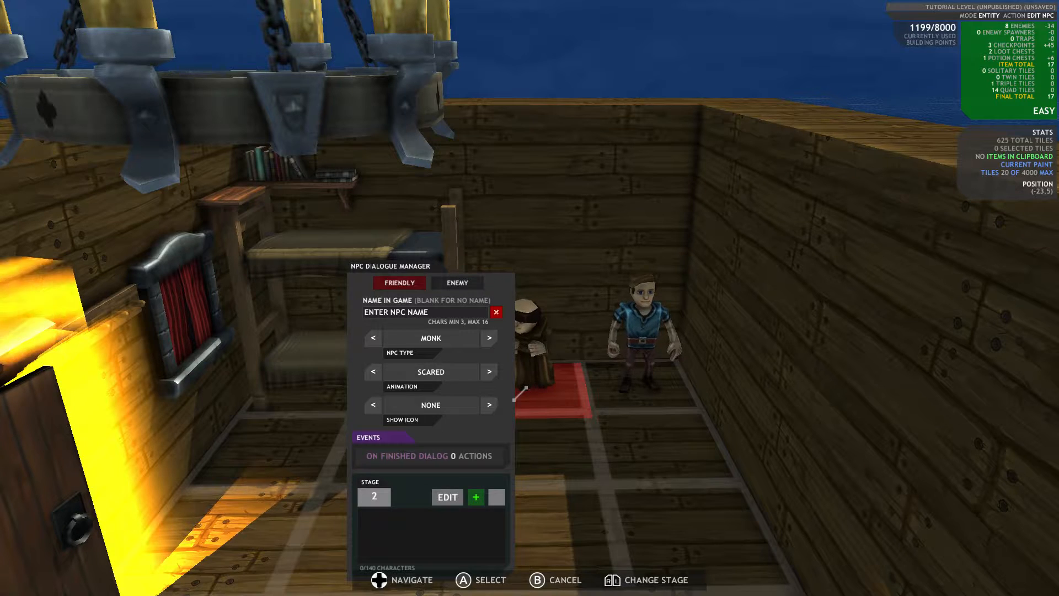
key("Return")
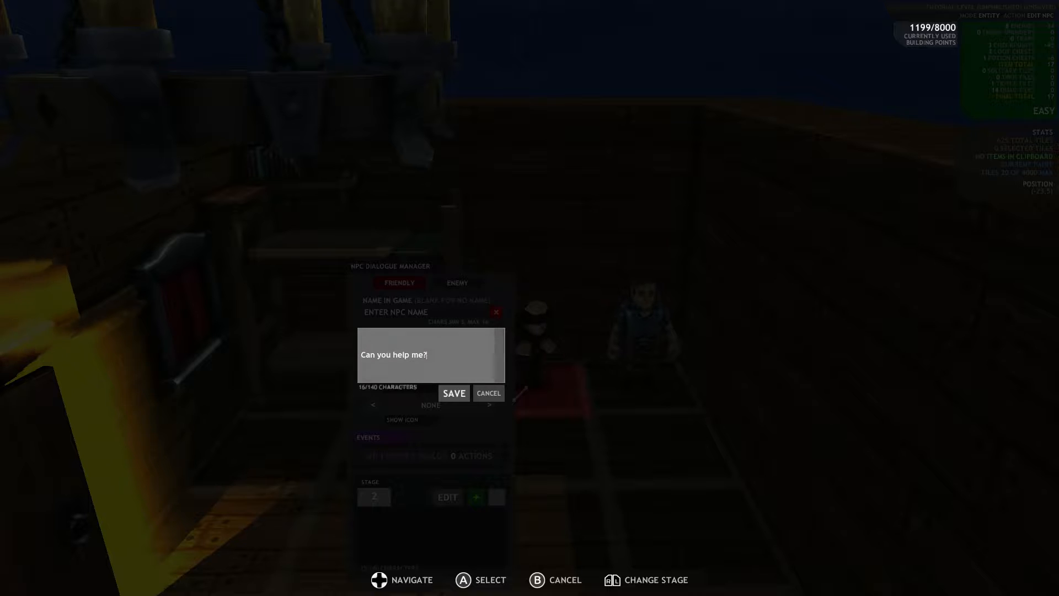
key("Return")
- Write "They killed that lady outside." as the monk's stage 3 dialogue and "but I have them locked up in that fence." as stage 4, saving both
key("Right")
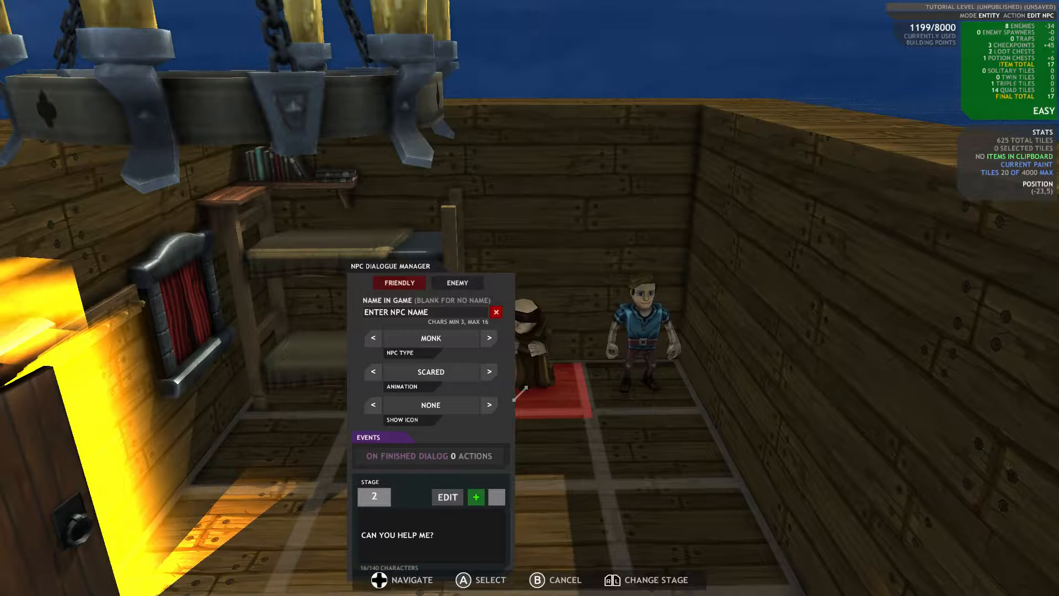
key("Return")
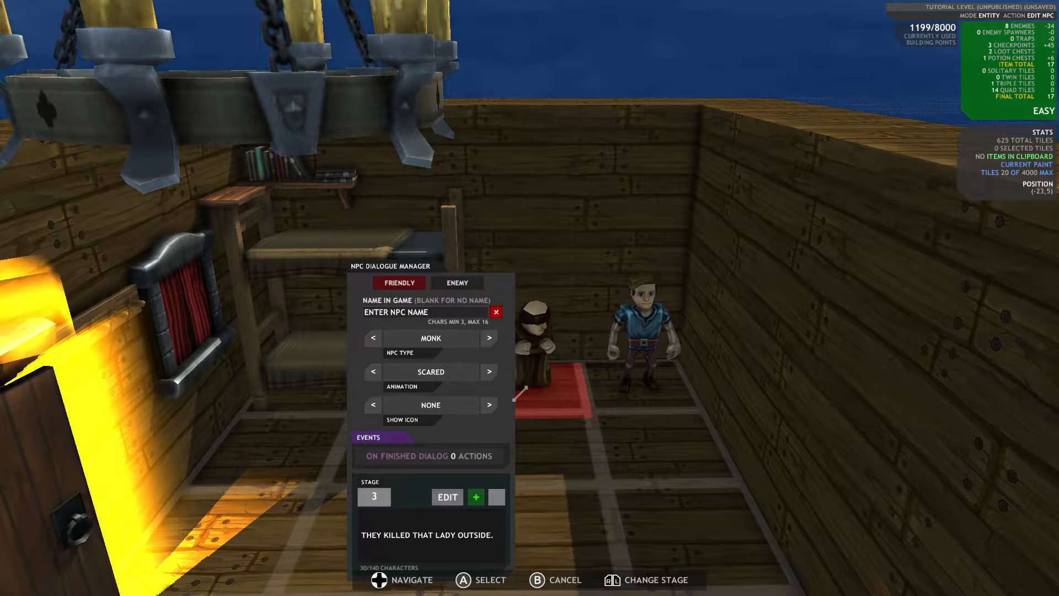
key("Return")
key("Left")
key("Return")
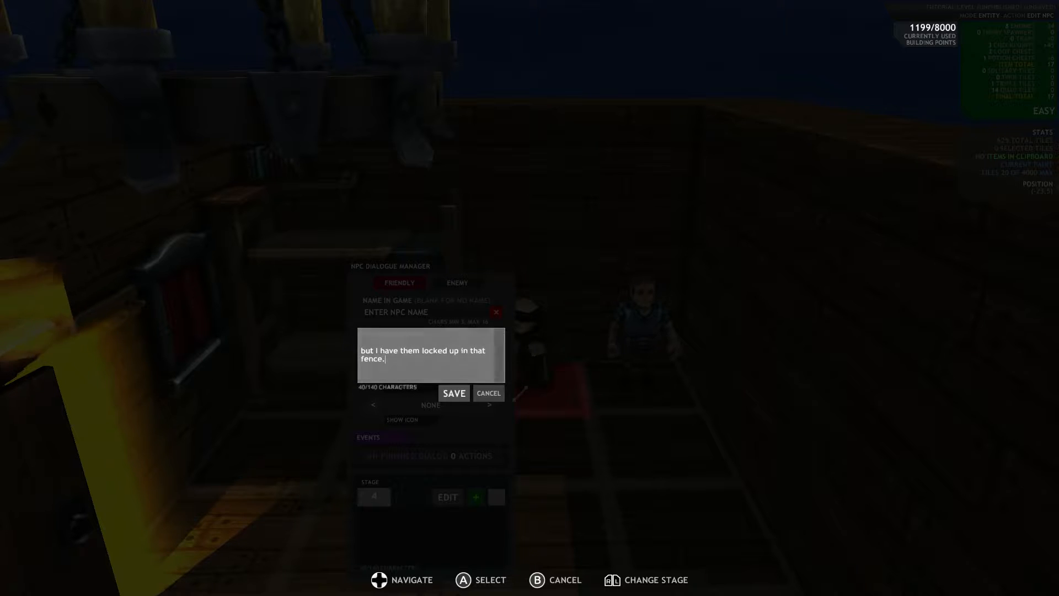
key("Return")
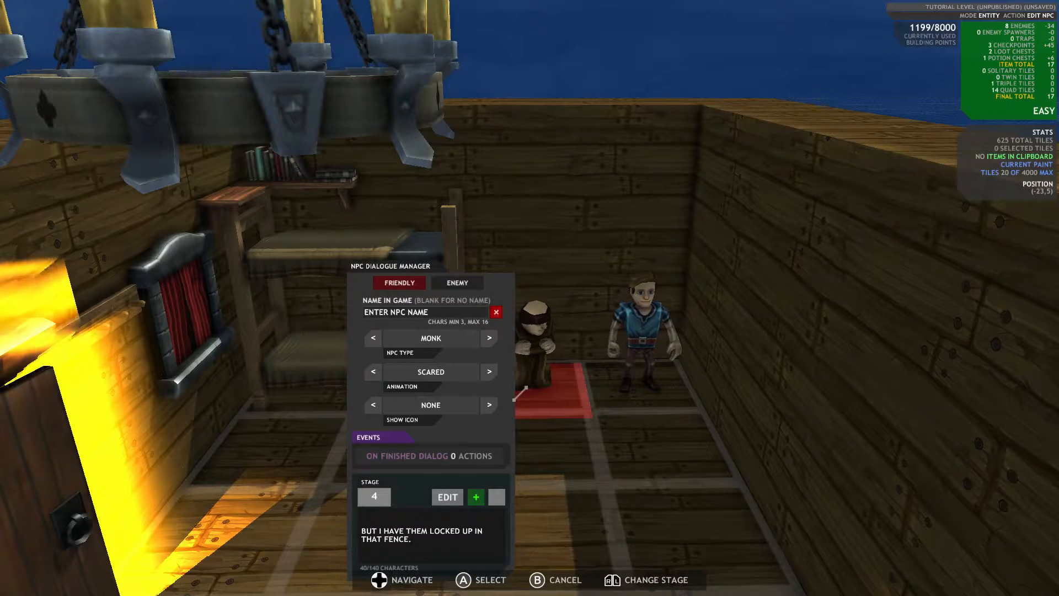
- Page back and forth through the monk's dialogue stages 1 to 4 to check the order of the lines
key("l")
key("l")
key("l")
key("r")
key("r")
key("r")
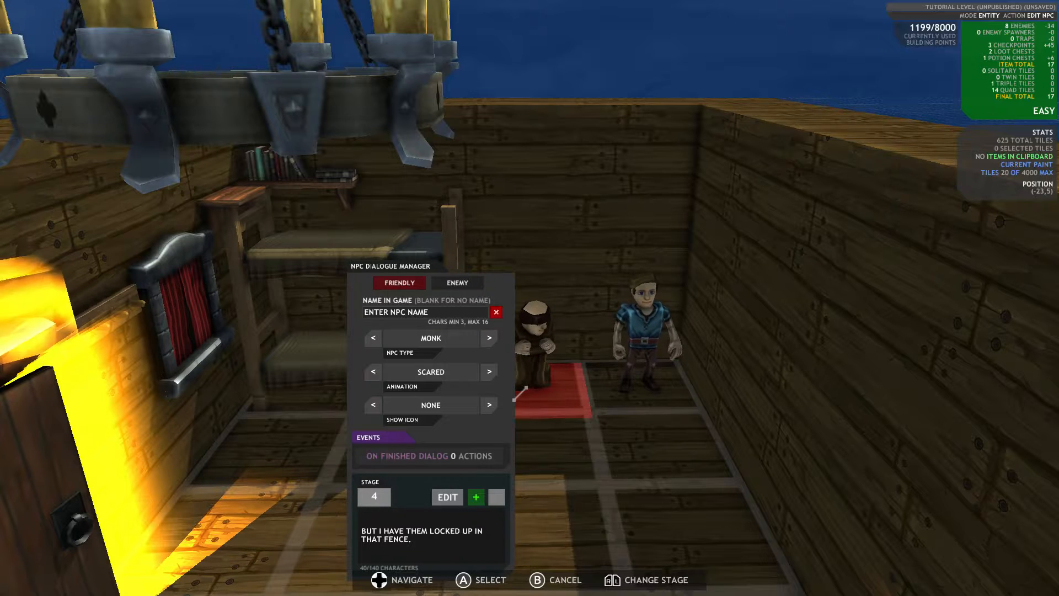
key("l")
key("l")
key("l")
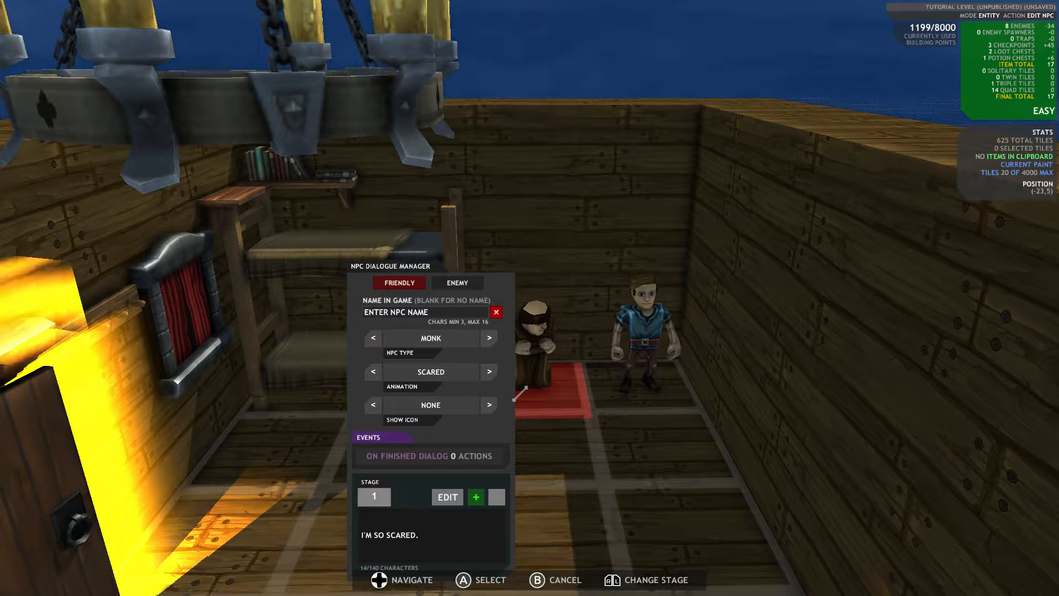
key("r")
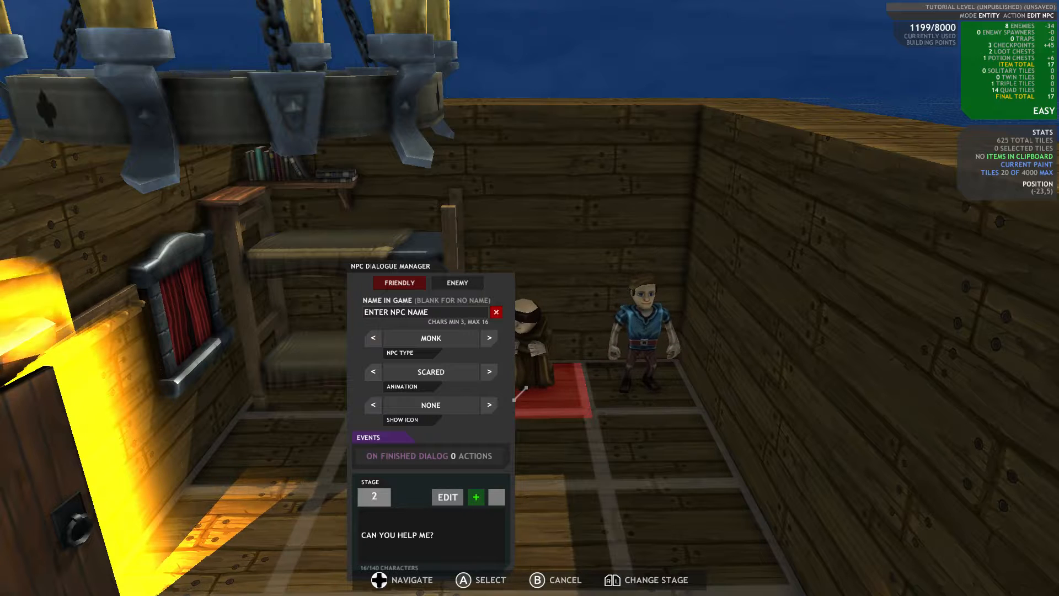
key("r")
key("r")
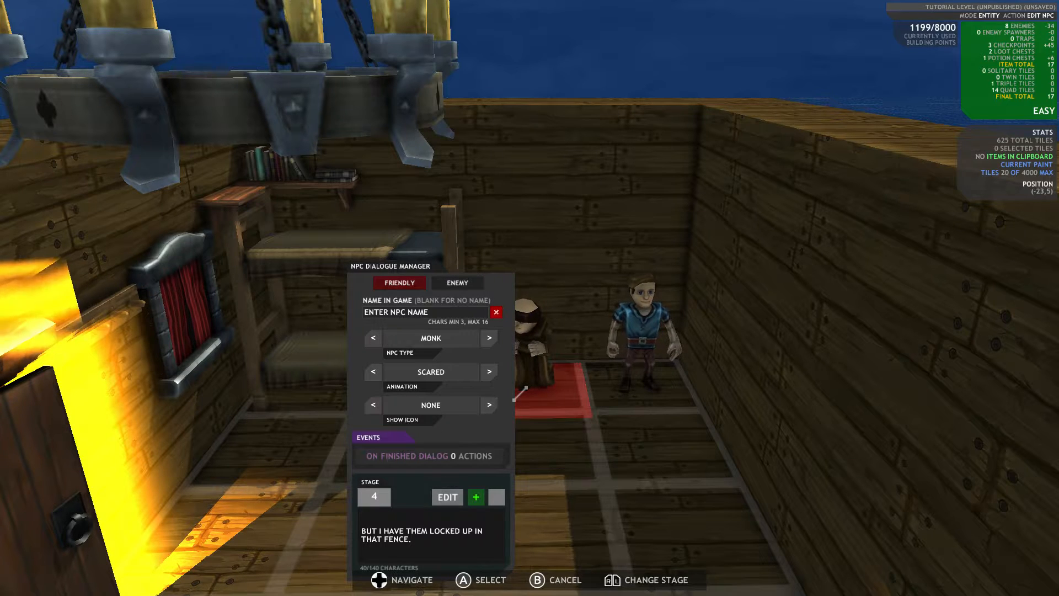
- Close the scared monk's dialogue settings and open those of the traveller NPC standing beside it
key("Escape")
key("Down")
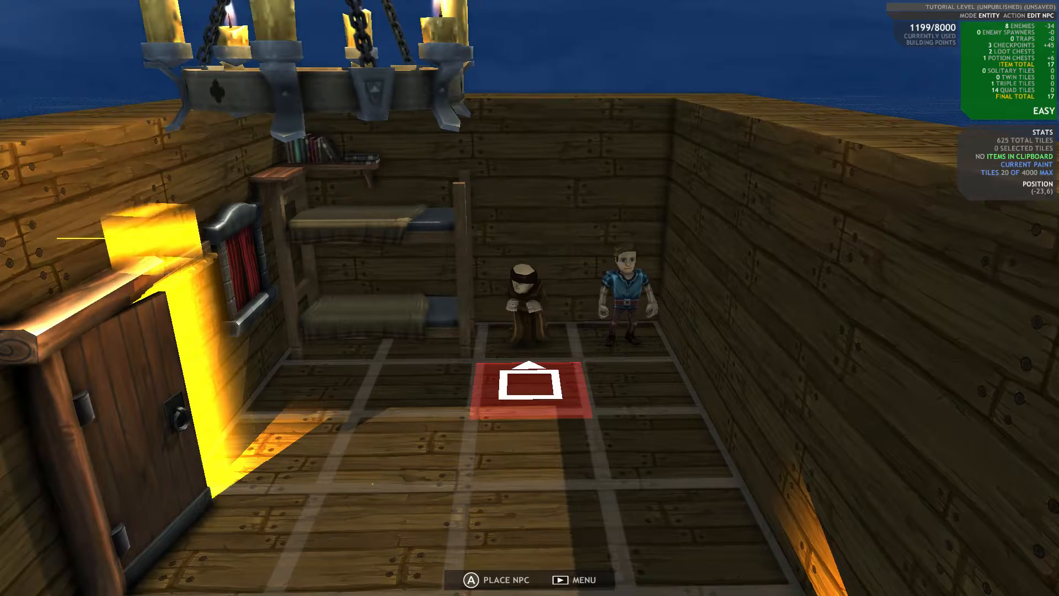
key("Up")
key("Down")
key("Right")
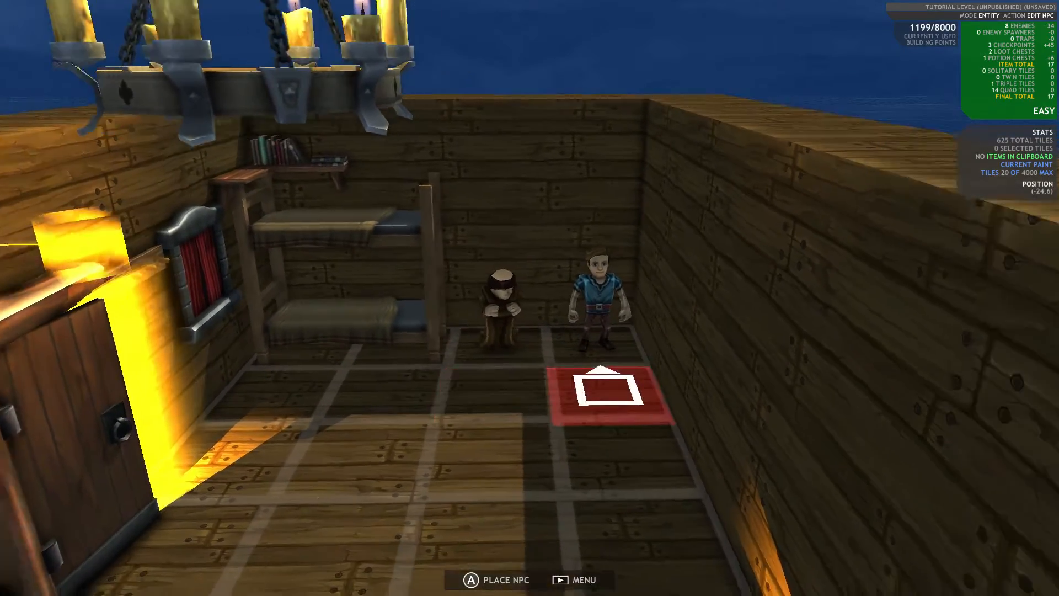
key("Up")
key("Return")
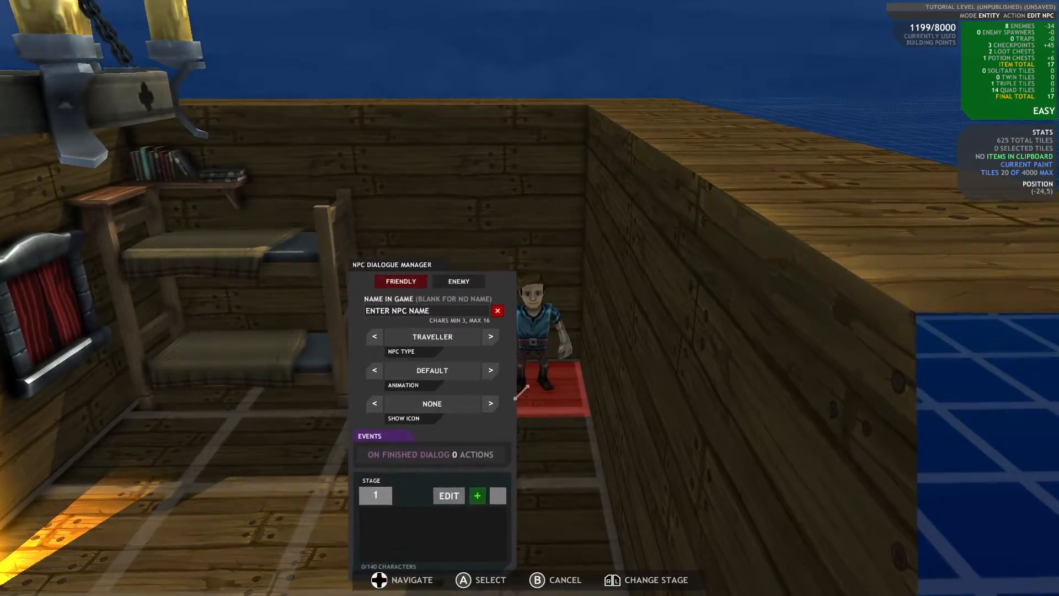
- Change the traveller's NPC type to Monk
key("Up")
key("Up")
key("Up")
key("Right")
key("Right")
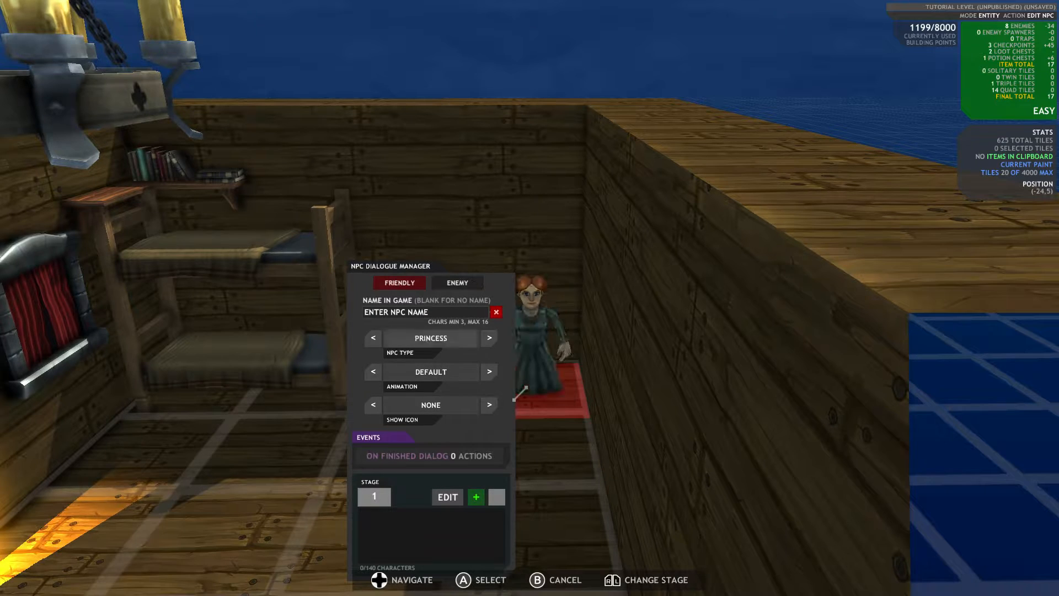
key("Right")
key("Right")
key("Right")
key("Right")
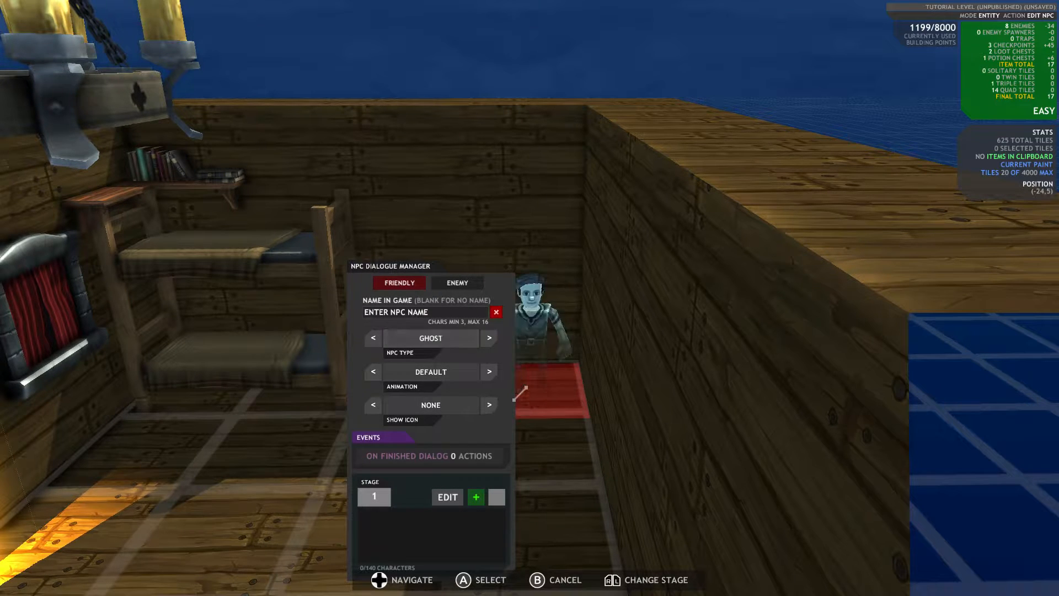
key("Down")
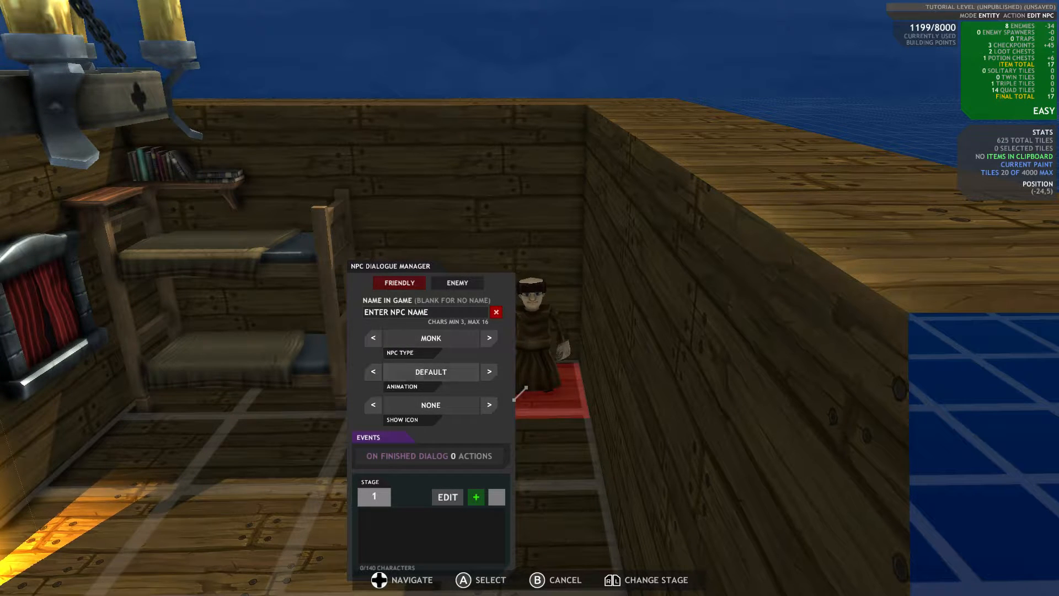
- Set the second monk's animation to Sweeping and keep its displayed icon at None
key("Down")
key("Right")
key("Right")
key("Right")
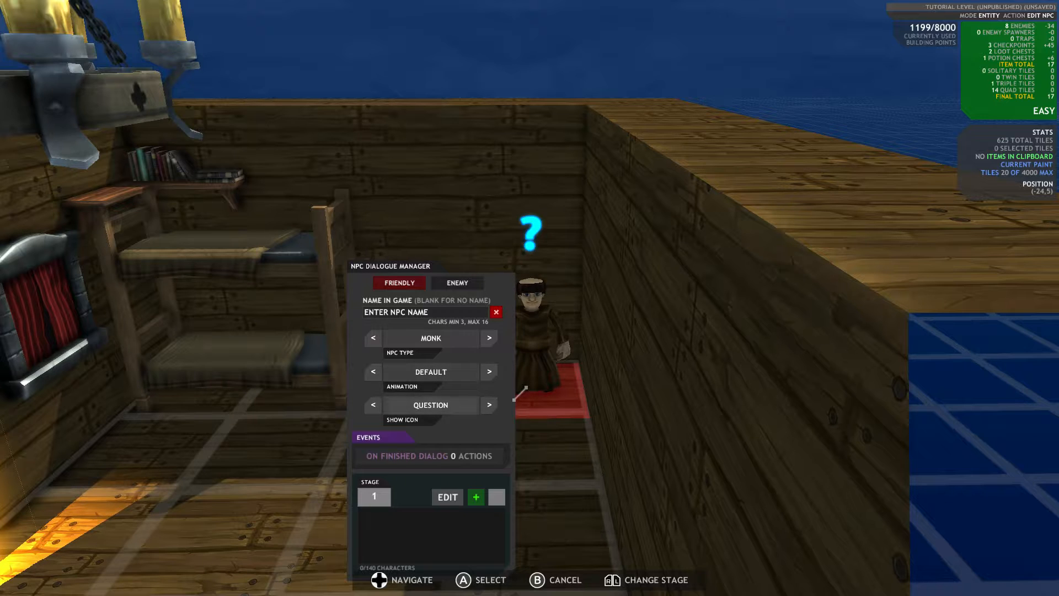
key("Right")
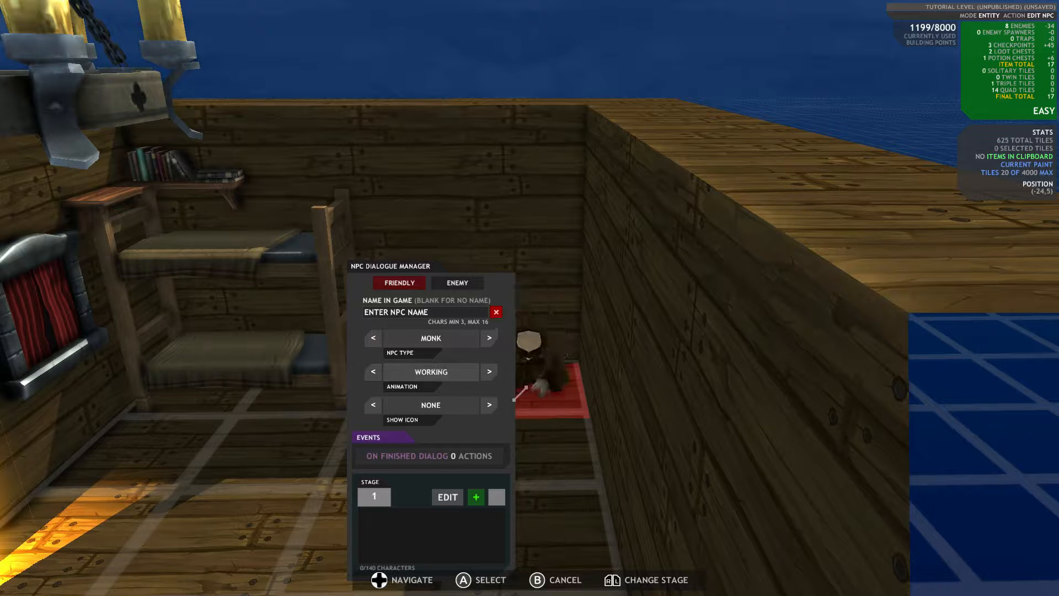
key("Right")
key("Right")
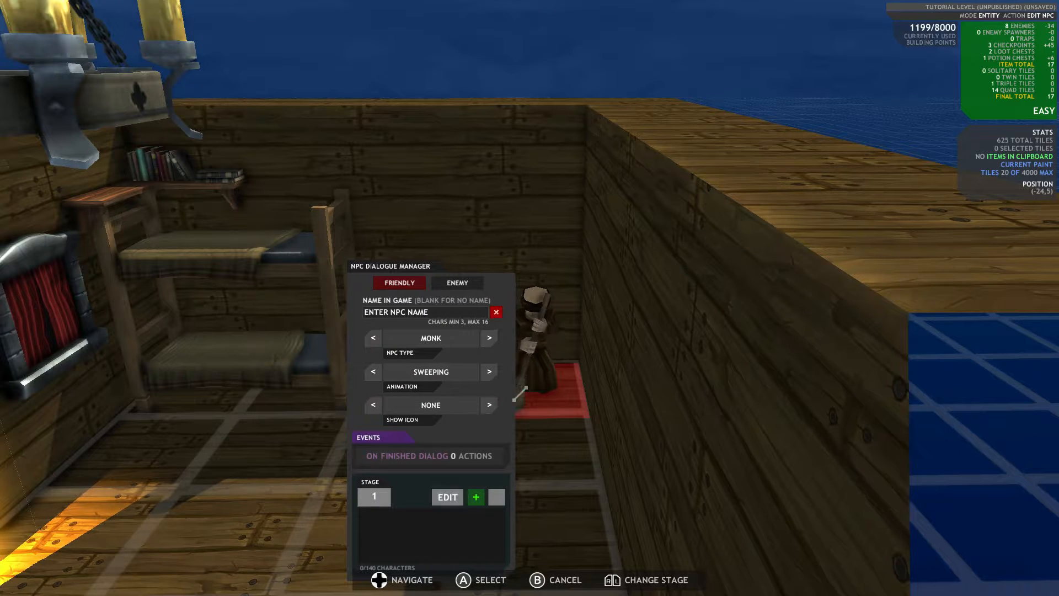
- Write "thank you so much for taking care of the dead." as the sweeping monk's stage 1 dialogue text and save it
key("Return")
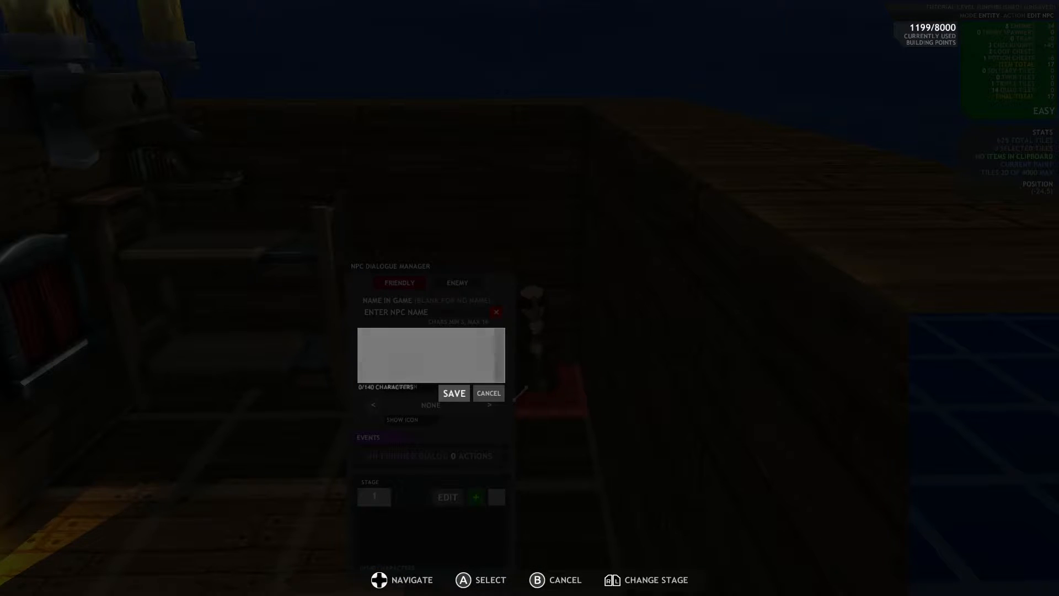
type("thank you so ")
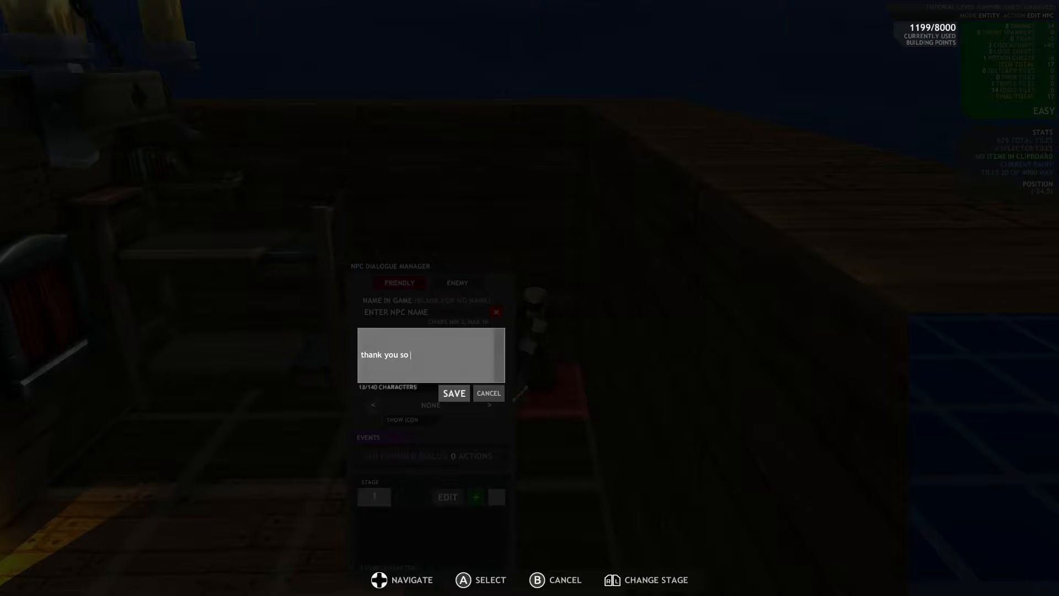
type("much for ta")
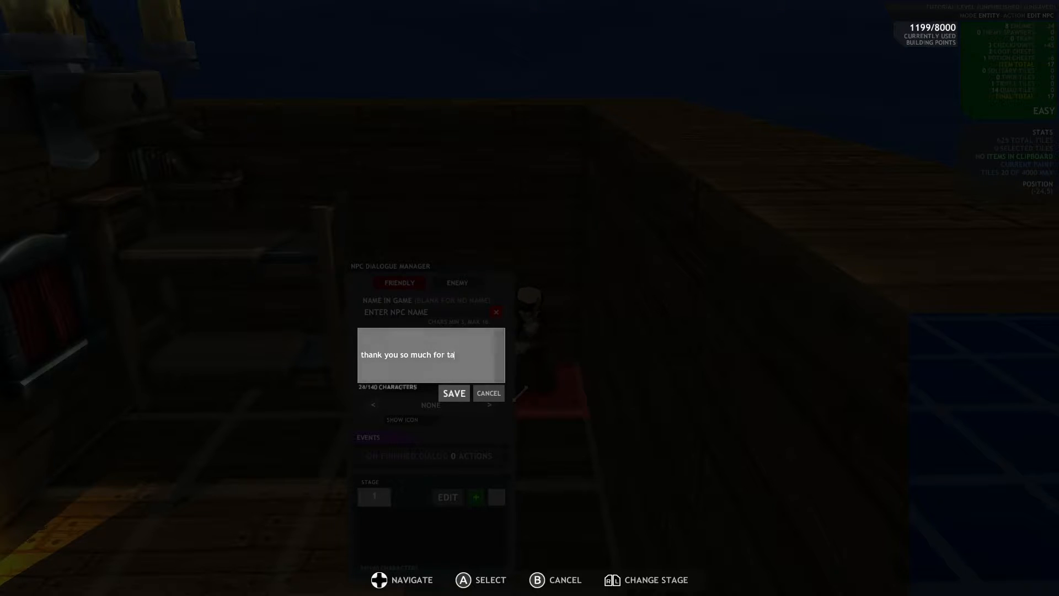
type("king care of those")
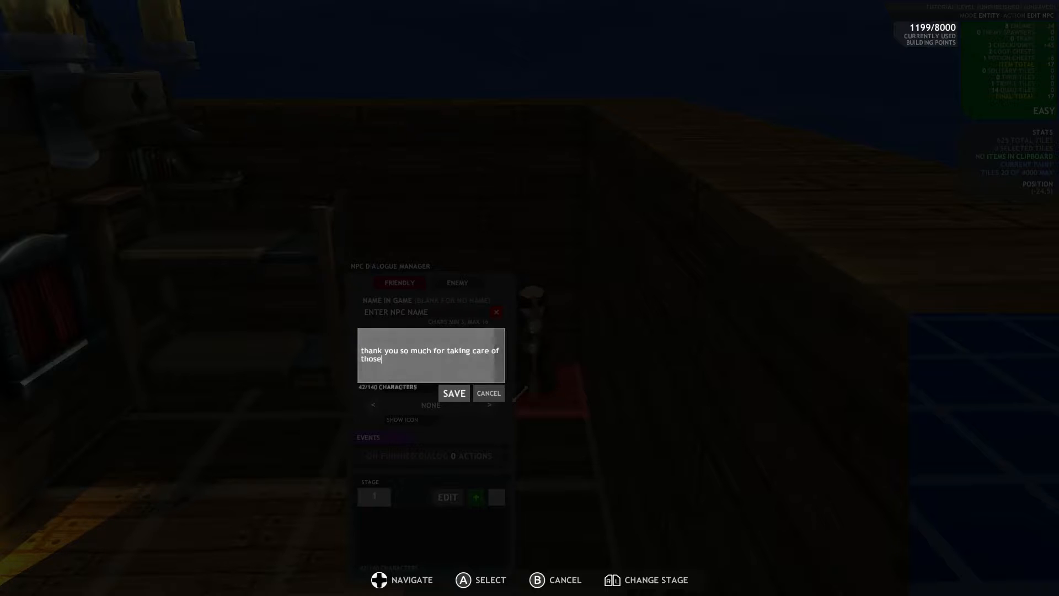
key("BackSpace")
key("BackSpace")
key("BackSpace")
type("e dead")
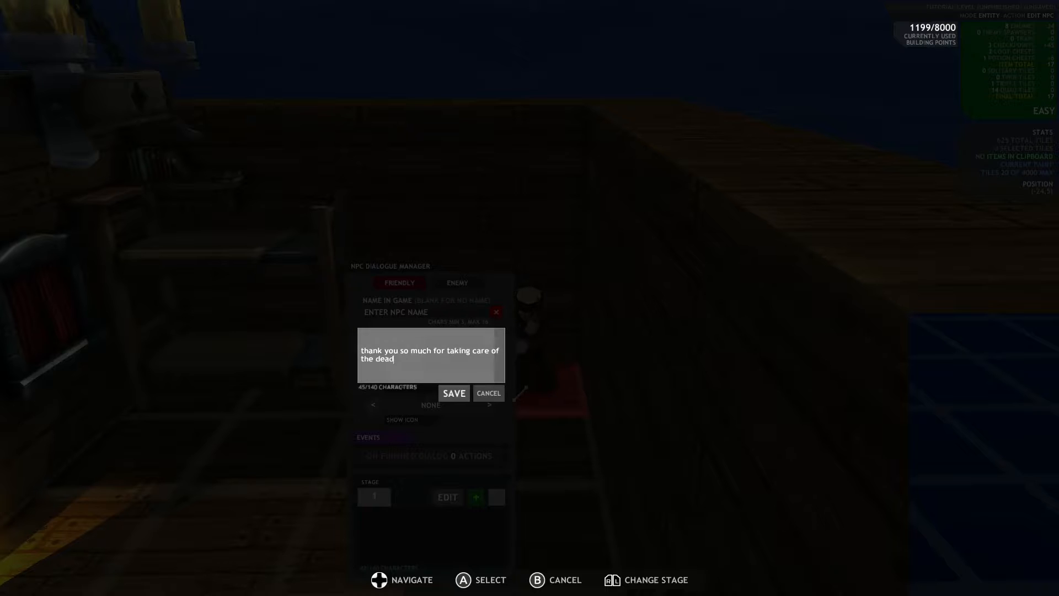
type(".")
key("Return")
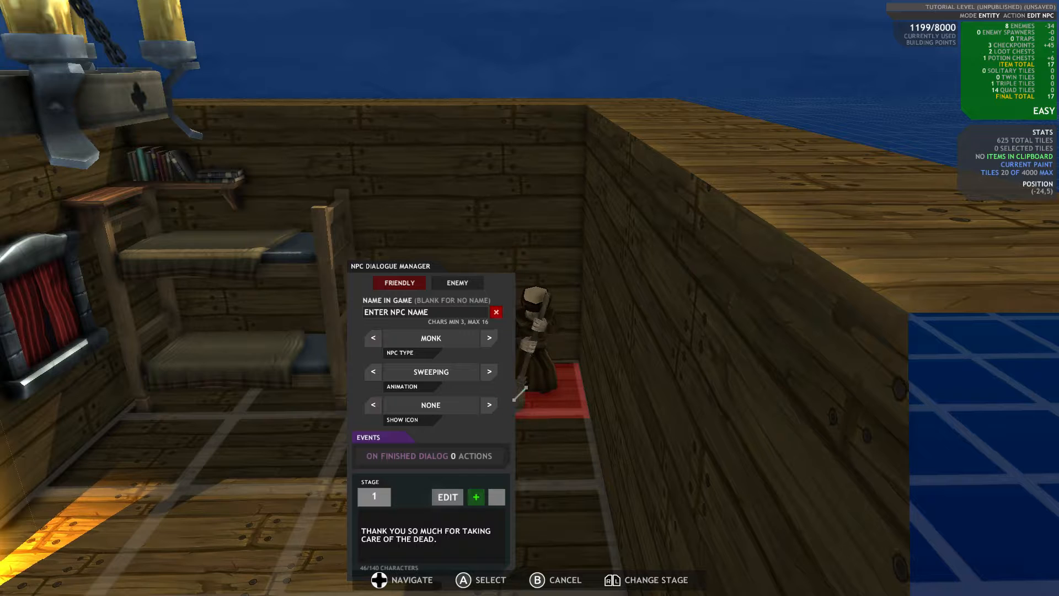
- Set the scared monk's displayed icon to Exclamation and close its dialogue settings
key("Escape")
key("Left")
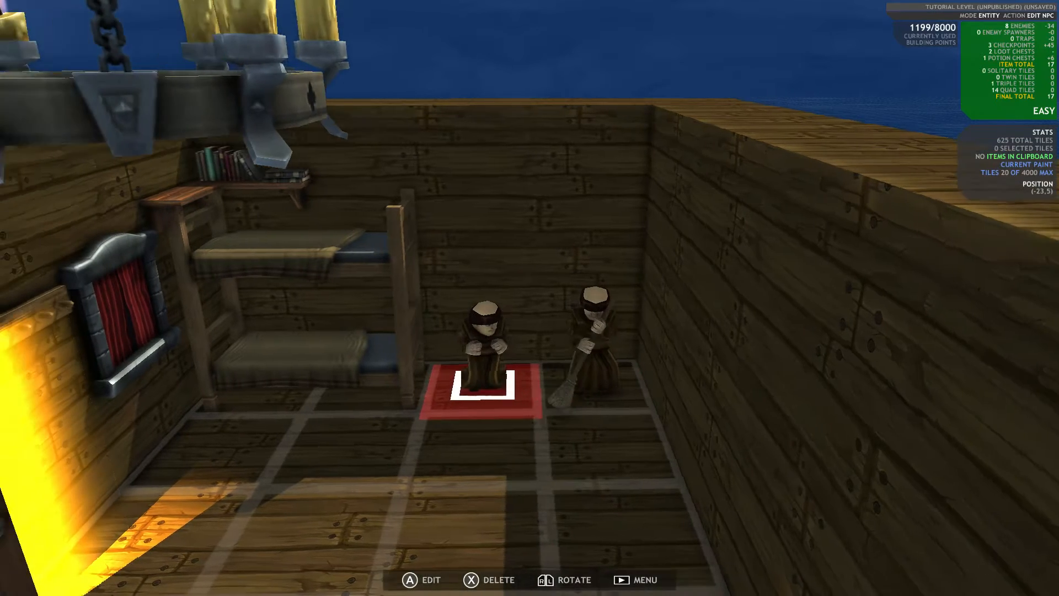
key("Return")
key("Up")
key("Up")
key("Right")
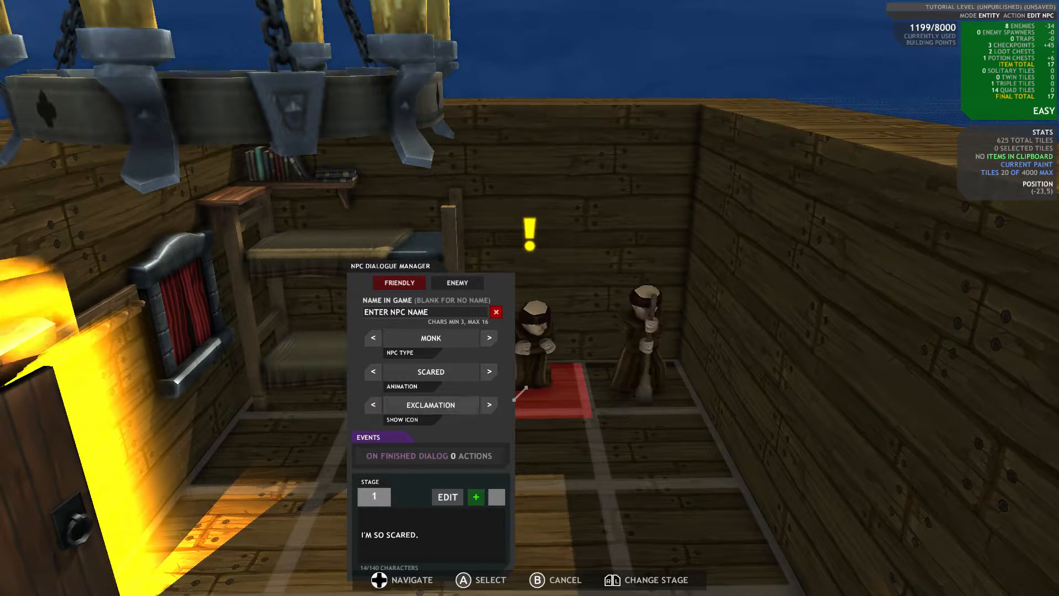
key("Down")
key("Return")
key("Escape")
key("Escape")
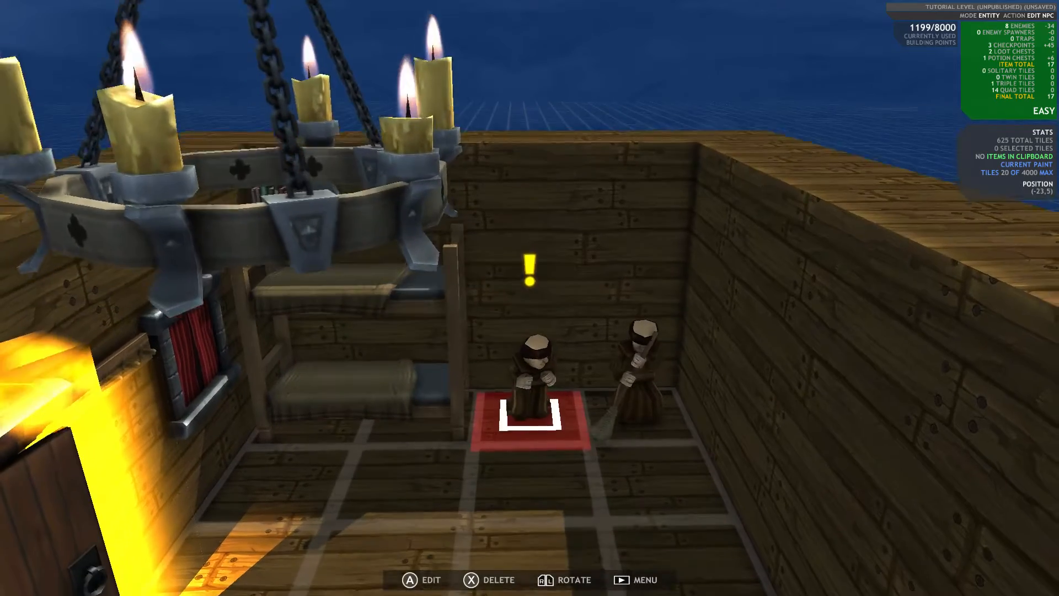
- Name the scared monk "FRIER TUCK" in its dialogue settings and close them
key("Return")
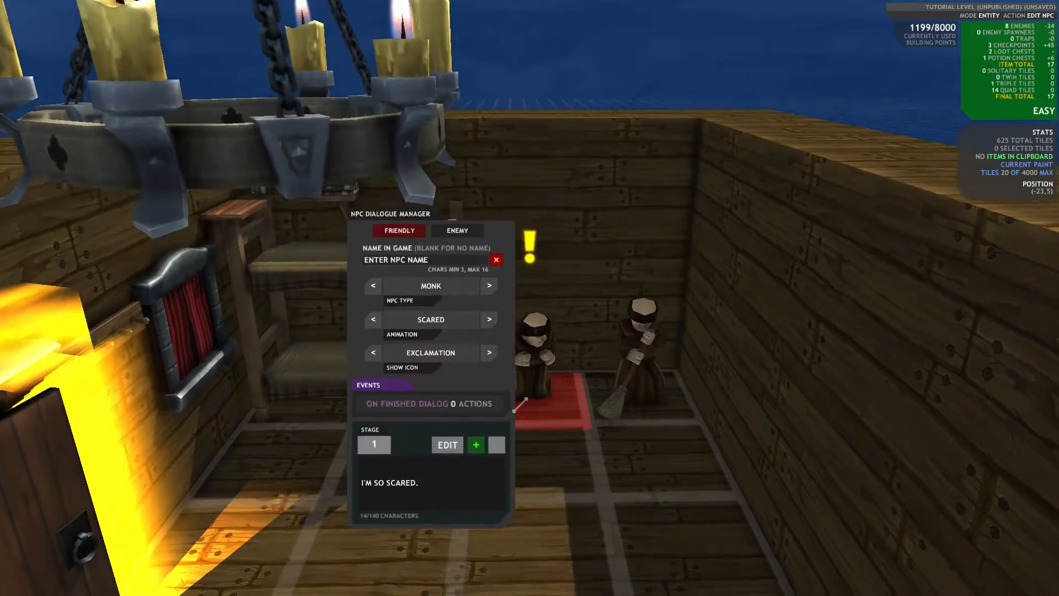
key("Up")
key("Up")
key("Up")
key("Up")
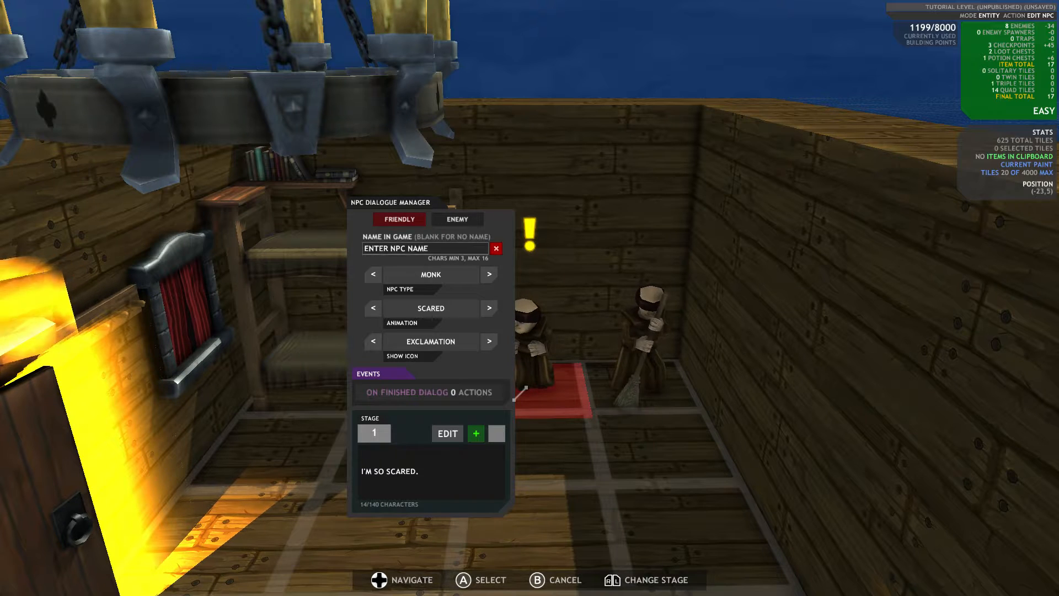
left_click(425, 249)
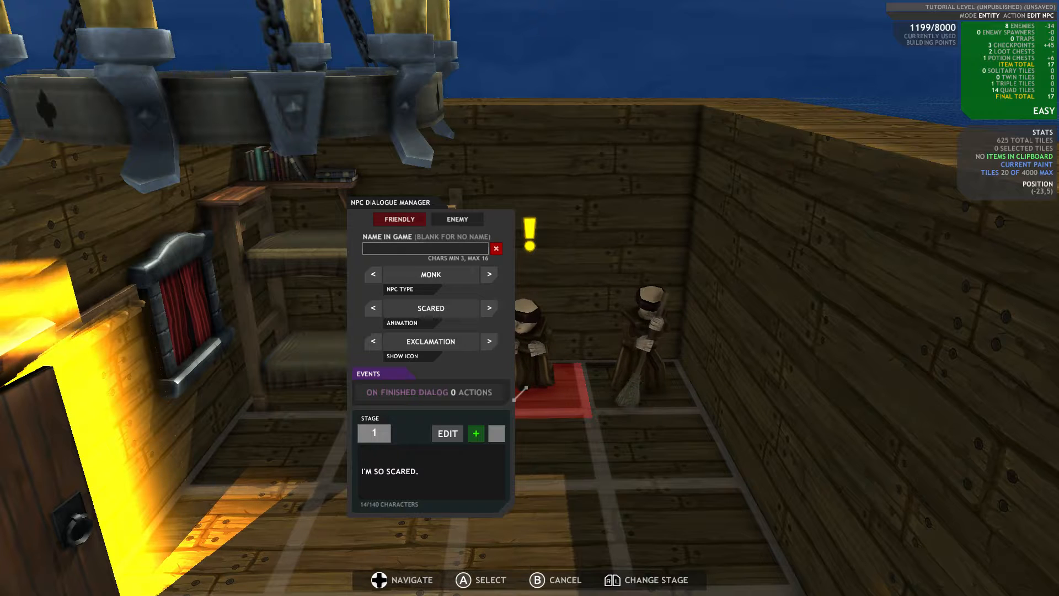
type("F")
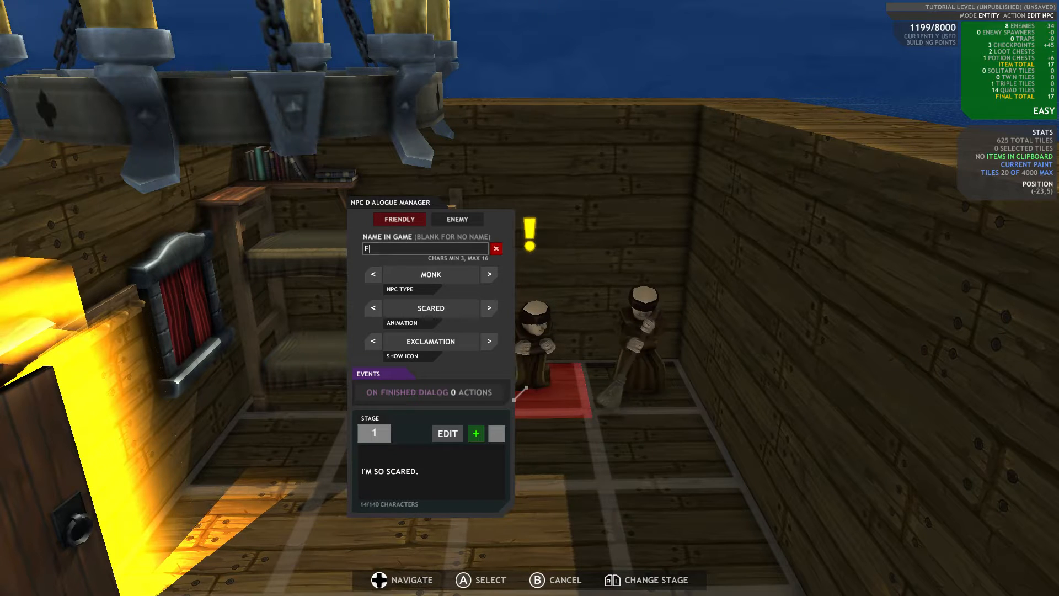
type("RIER TUCK")
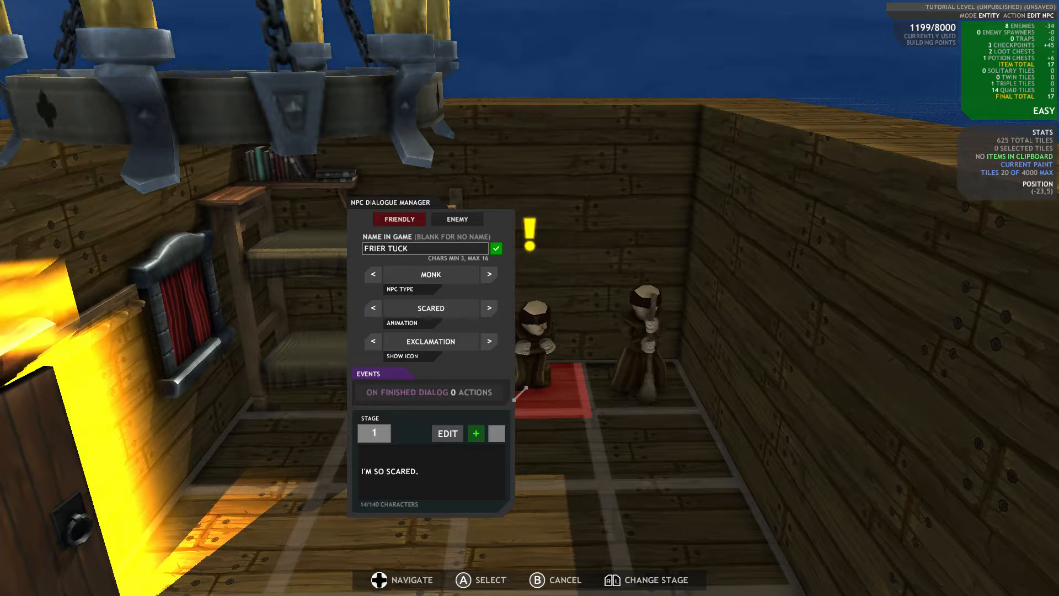
key("Escape")
- Name the sweeping monk "FRIER TUCK" as well and close its dialogue settings
key("Right")
key("Return")
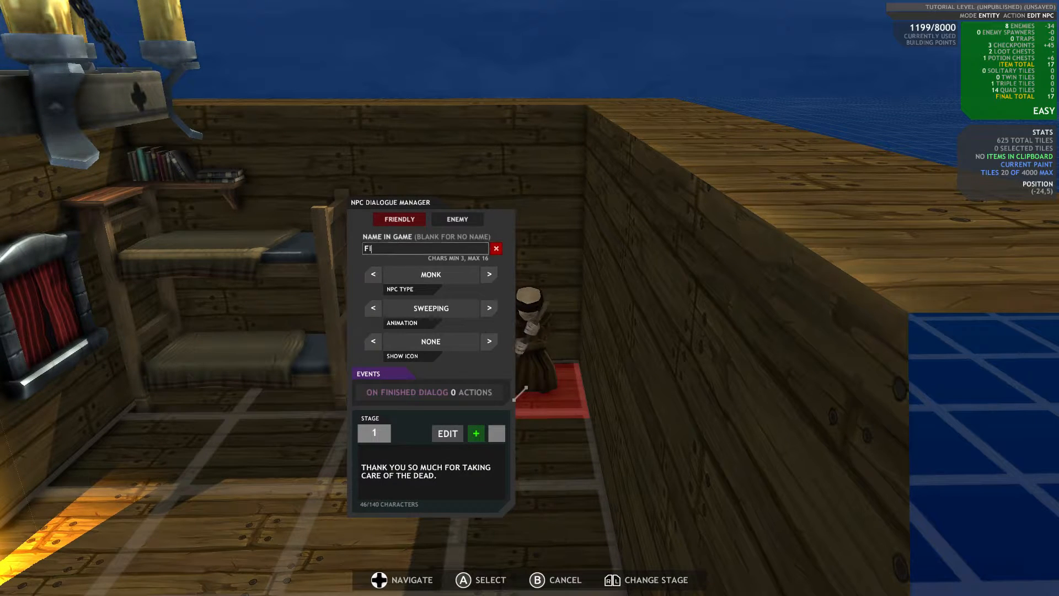
type("FRIER ")
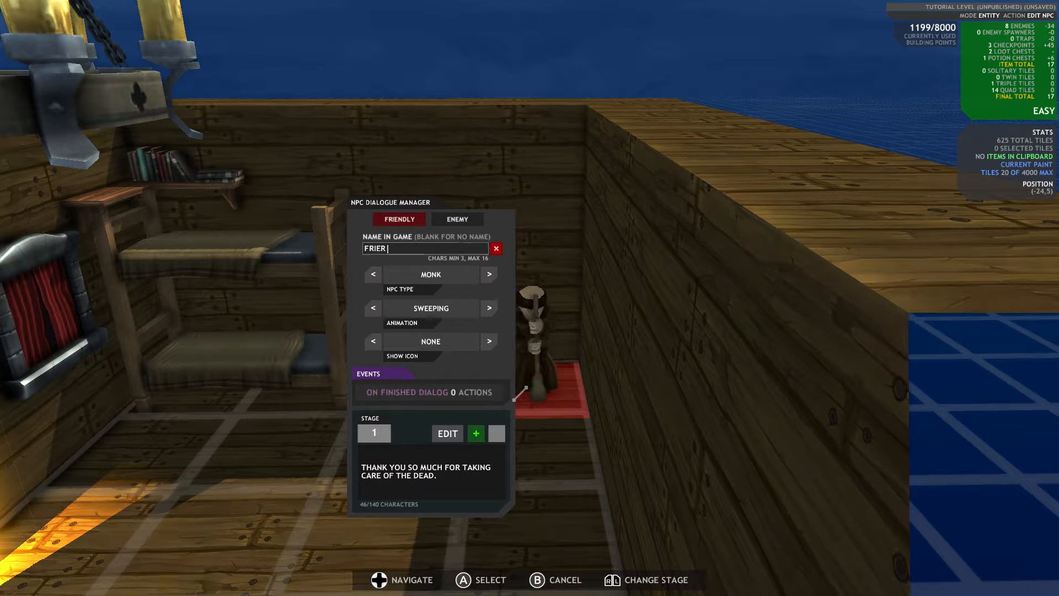
type("TUCK")
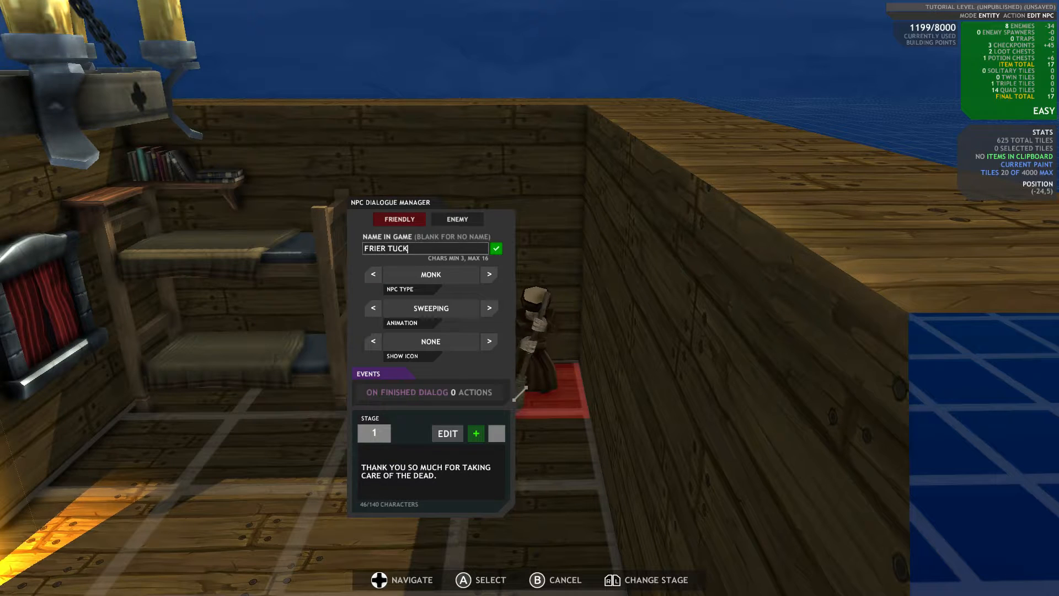
key("Escape")
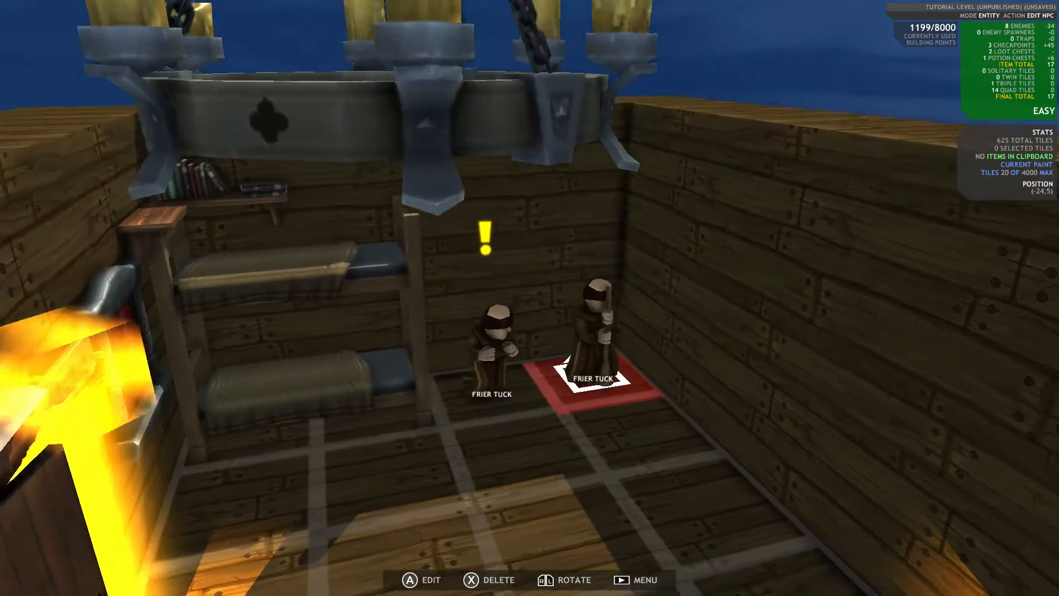
- Set the sweeping monk's displayed icon to Asterisk and close its dialogue settings
key("Return")
key("Down")
key("Down")
key("Down")
key("Right")
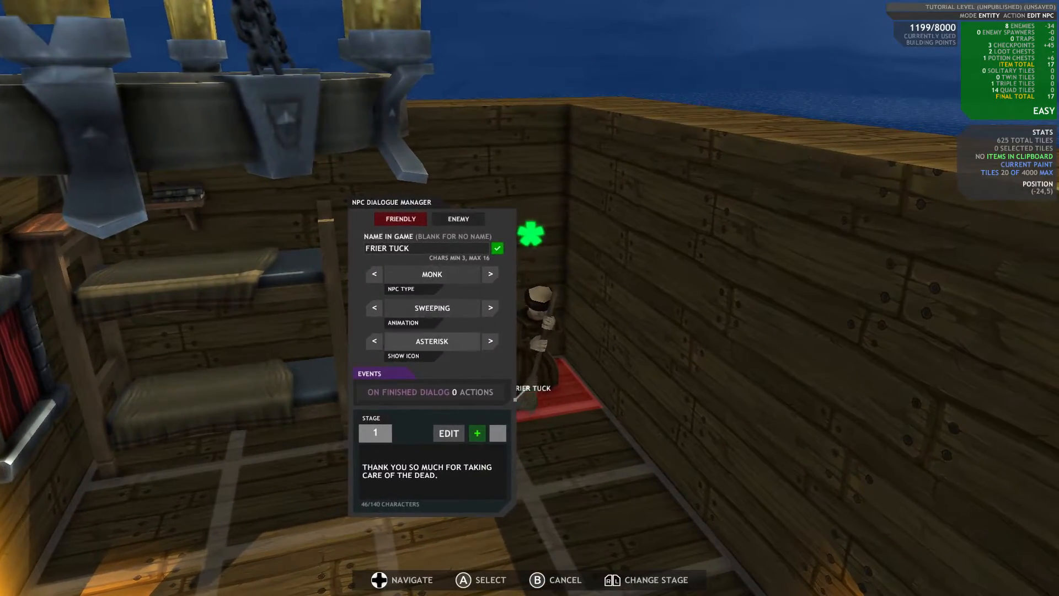
key("Escape")
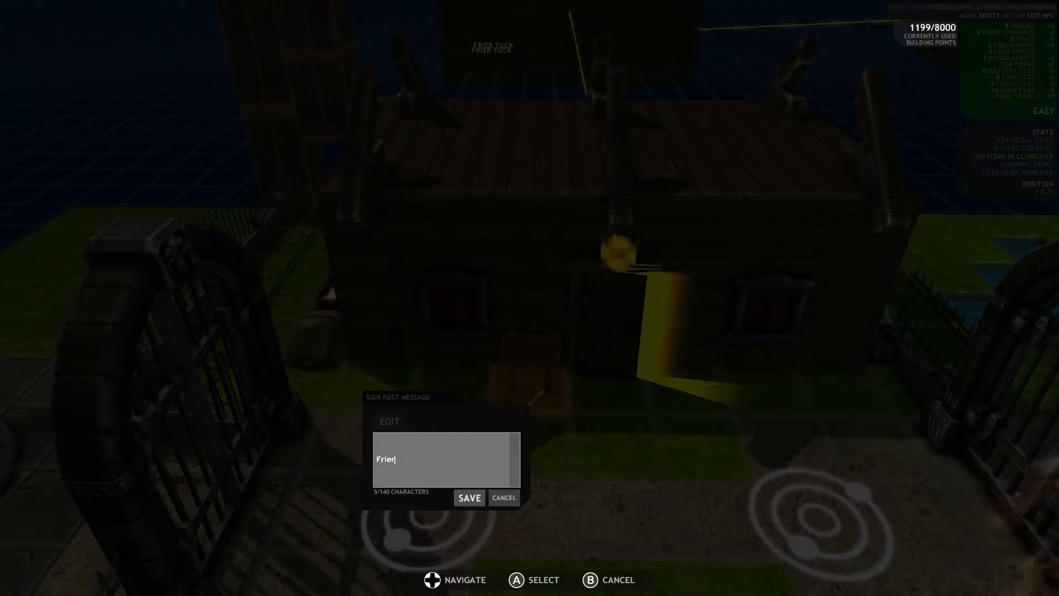
- Write "Frier tuck's home" as the message of the sign post in front of the house and save it
type("t")
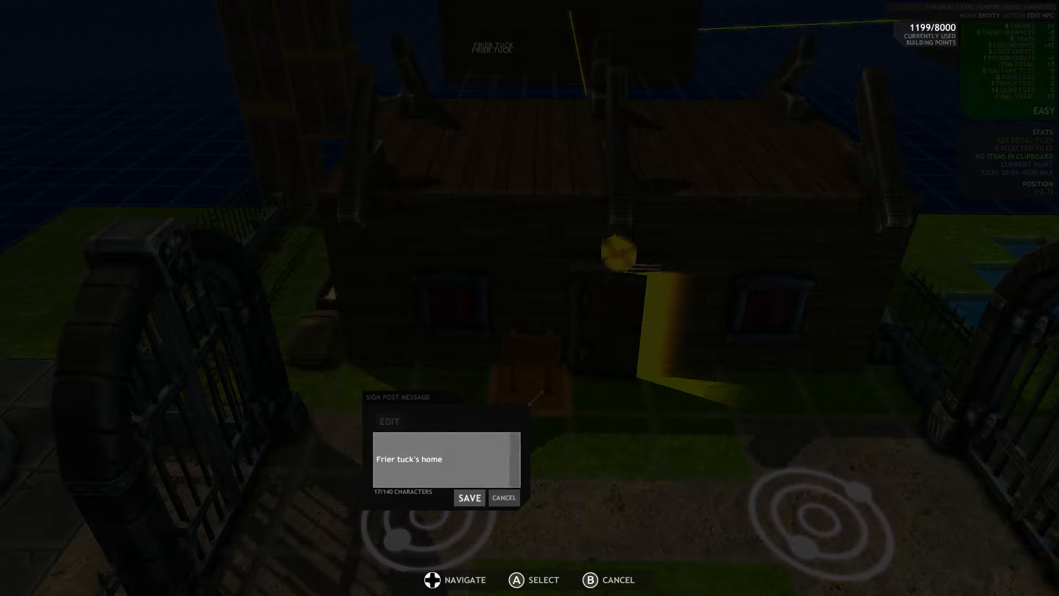
type("uck's home")
key("Return")
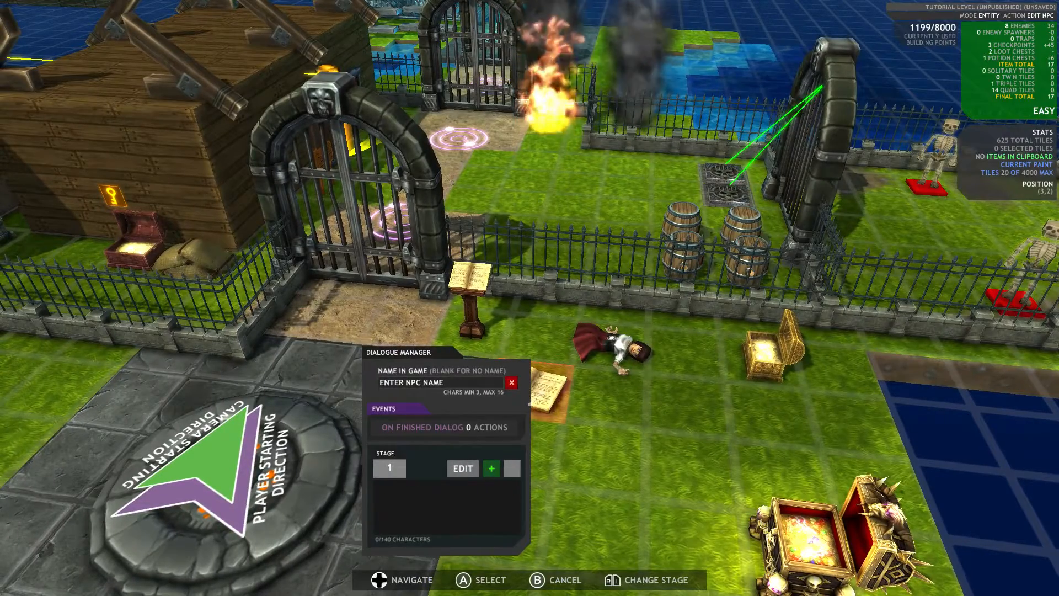
- Close the lectern's dialogue settings without entering any text and start a play test of the level
key("a")
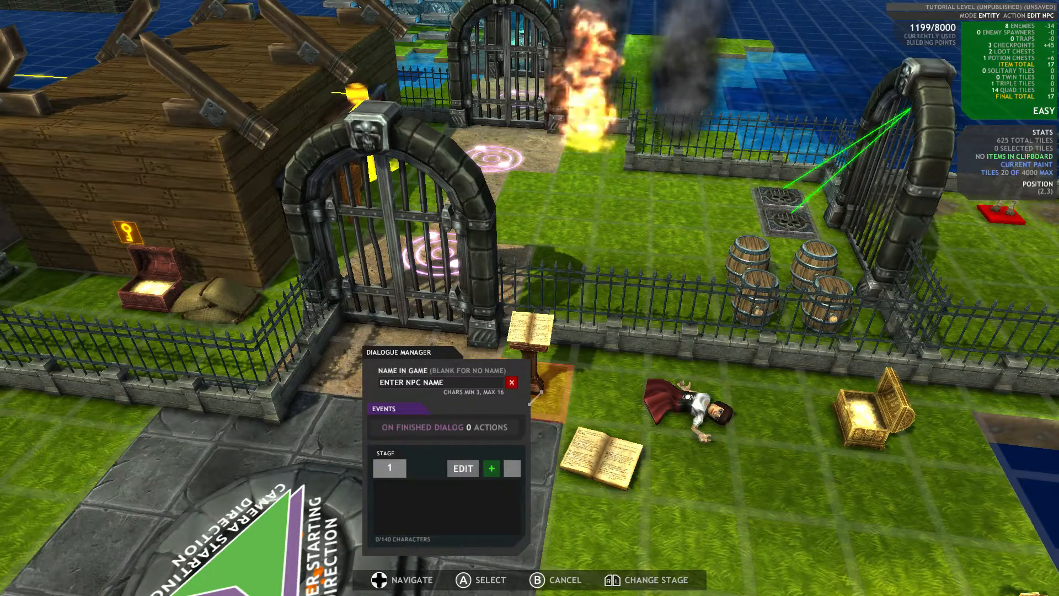
key("Escape")
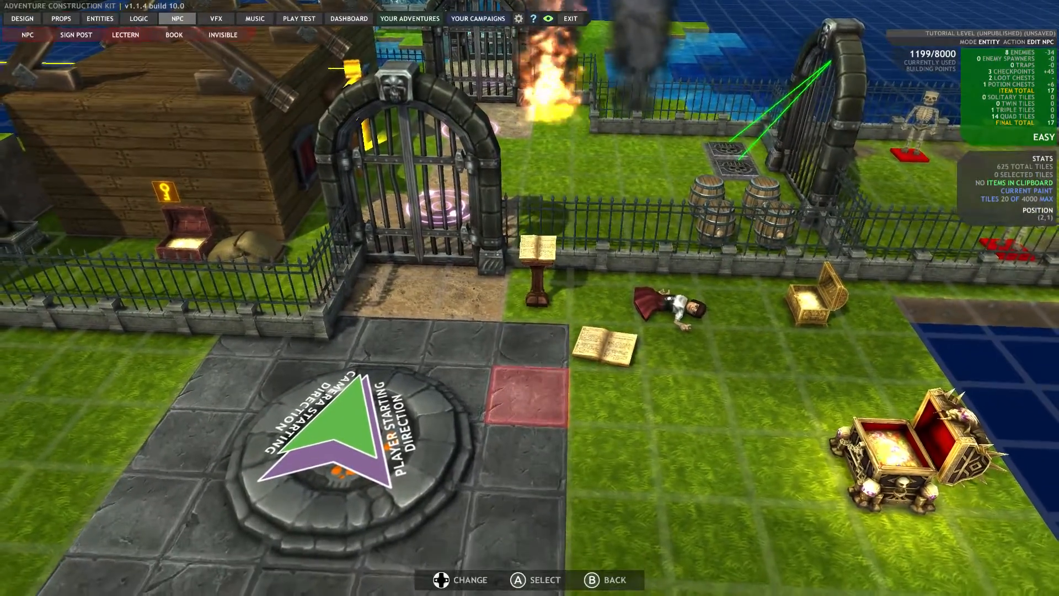
key("Right")
key("Right")
key("Right")
key("Return")
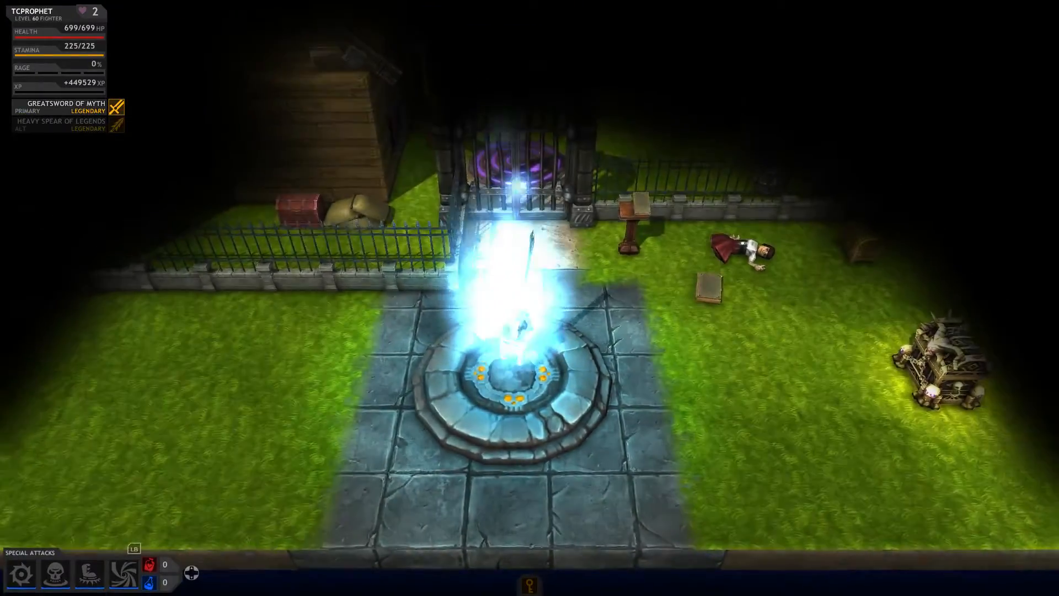
- Walk the character from the starting platform to the lectern beside the gate and look around it
key("d")
key("w")
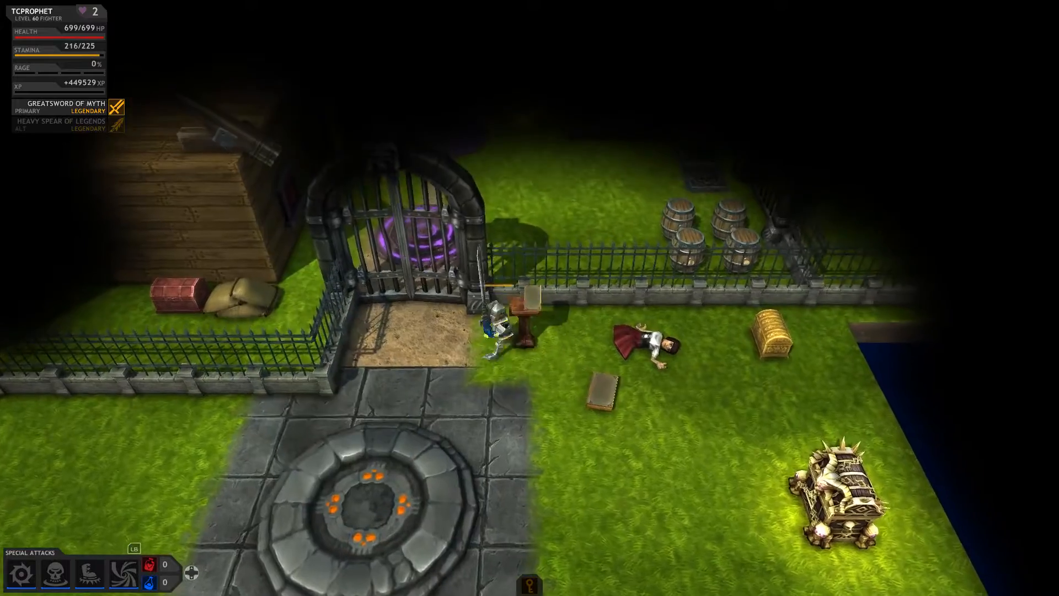
key("s")
key("d")
key("a")
key("w")
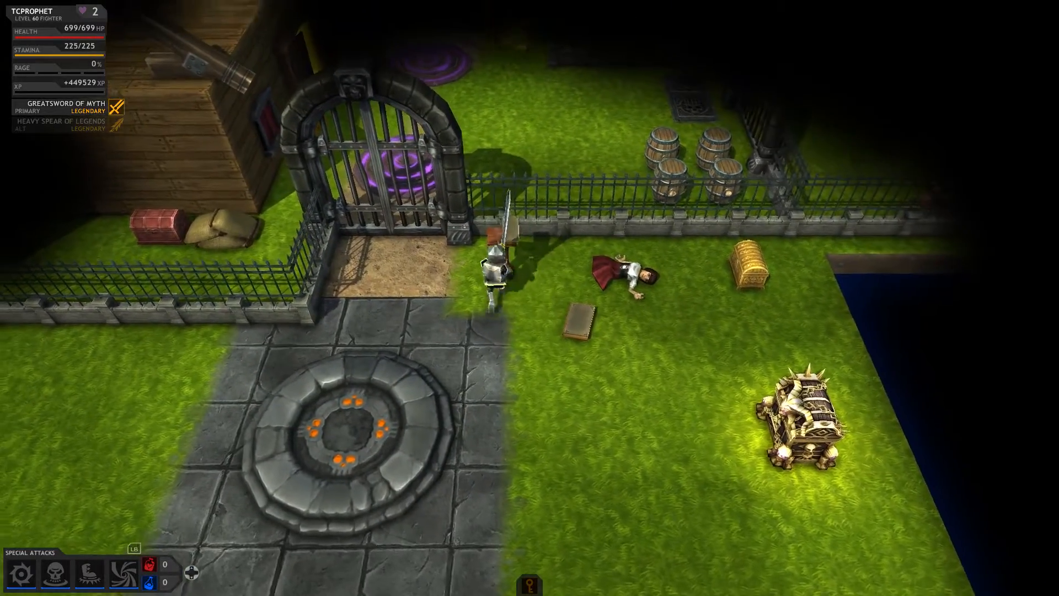
key("s")
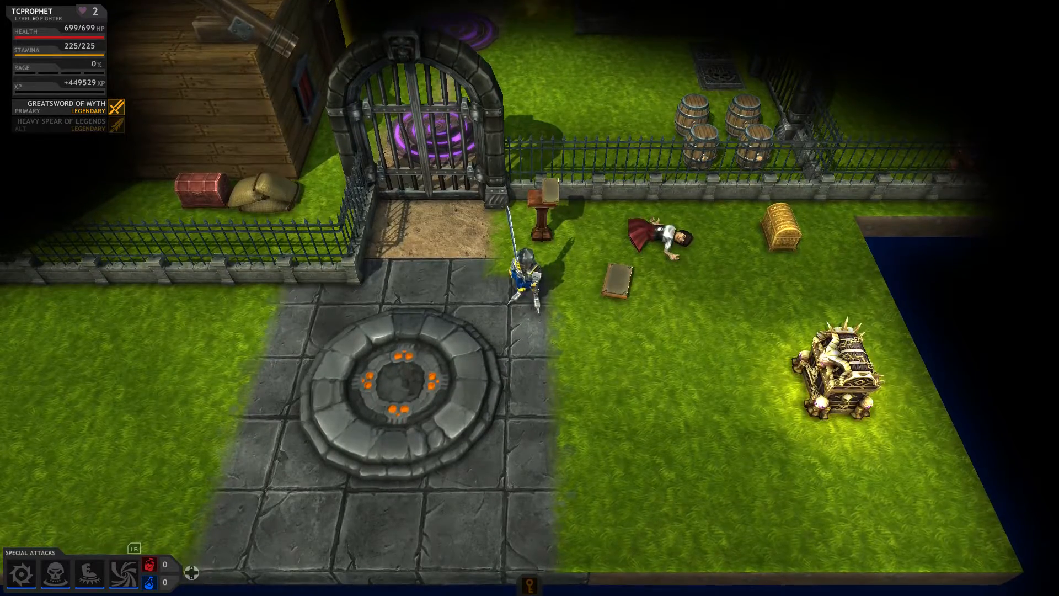
- Walk through the gate over the checkpoint and enter the wooden house through its door
key("w")
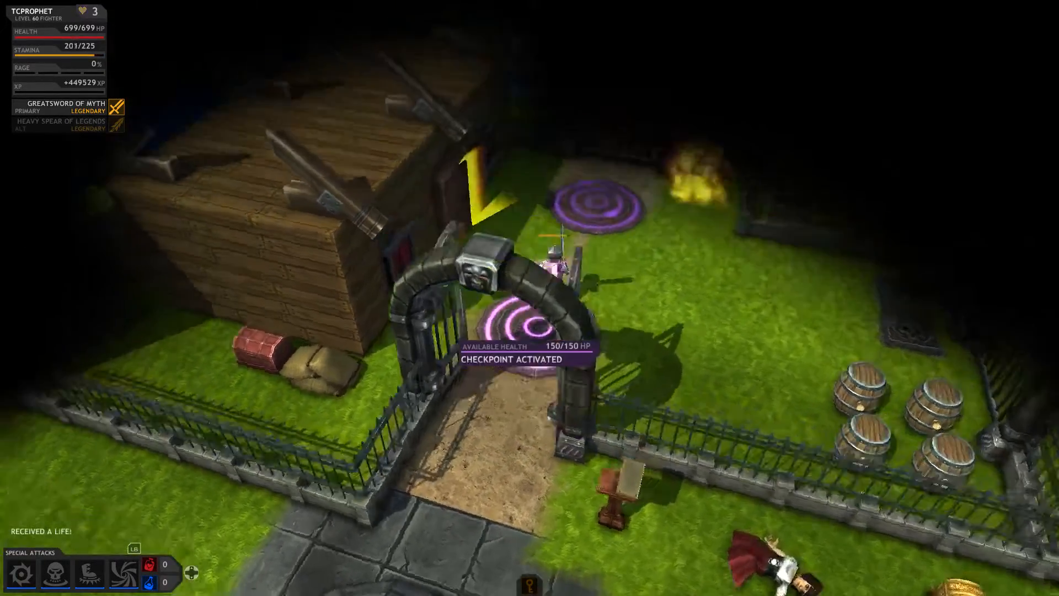
key("w")
key("x")
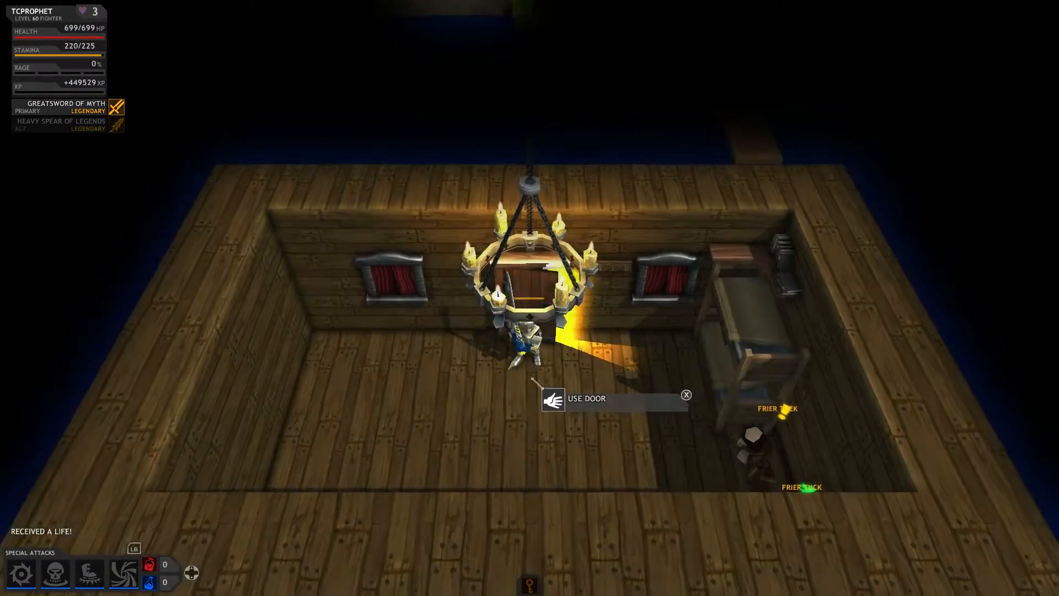
- Approach the scared monk inside the house, talk to him and page through all his dialogue
key("w")
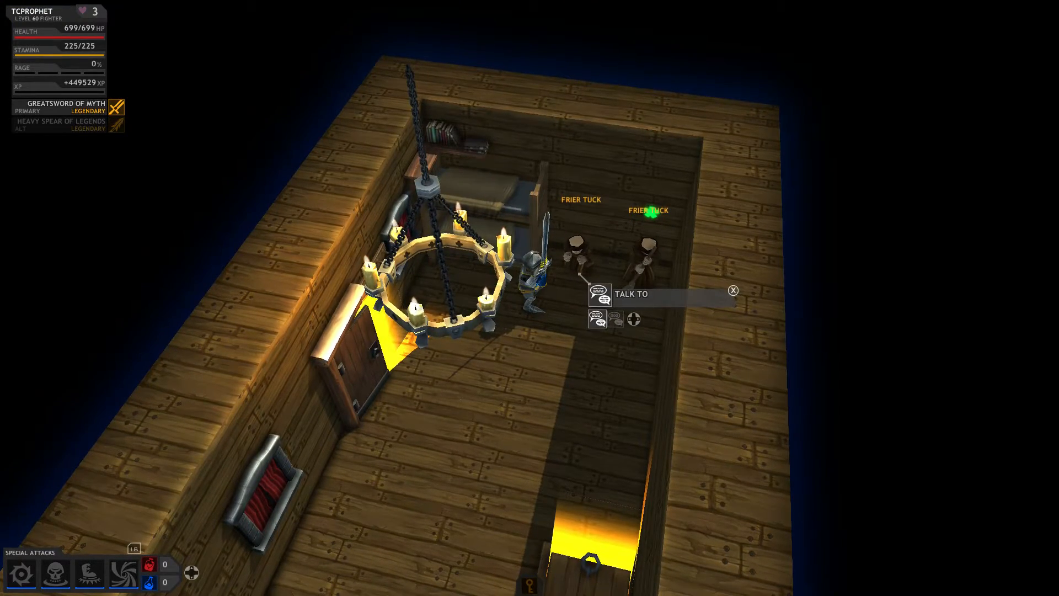
key("x")
key("x")
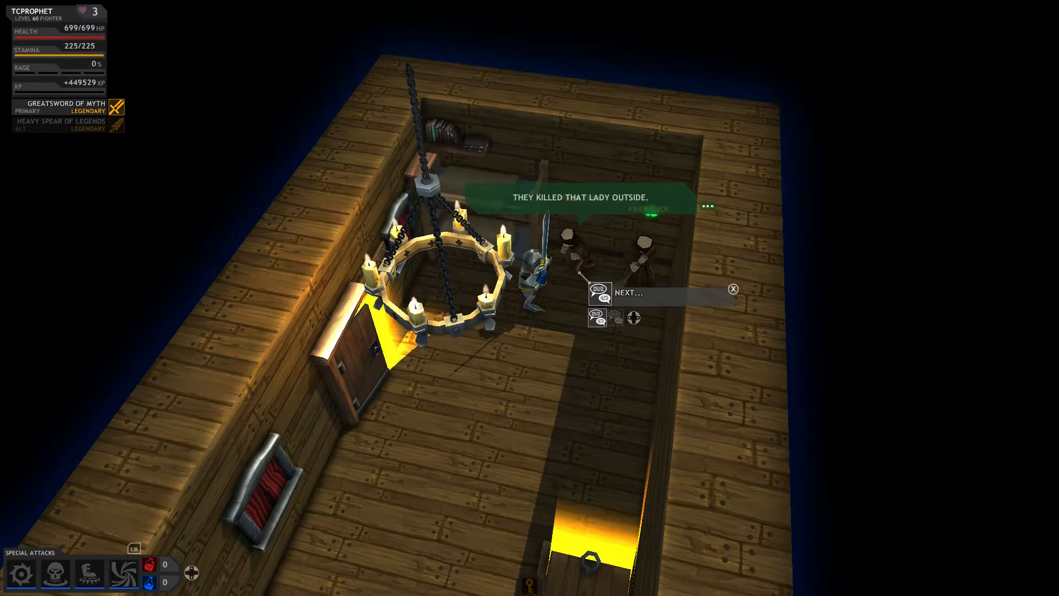
key("x")
key("x")
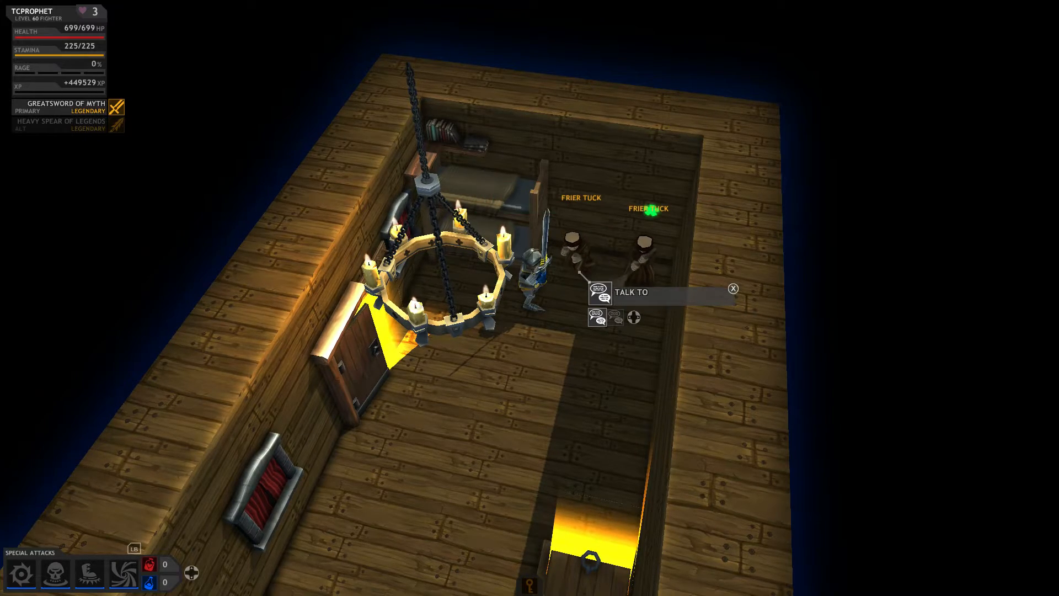
- Leave the monks, end the play test and go back to the level editor
key("d")
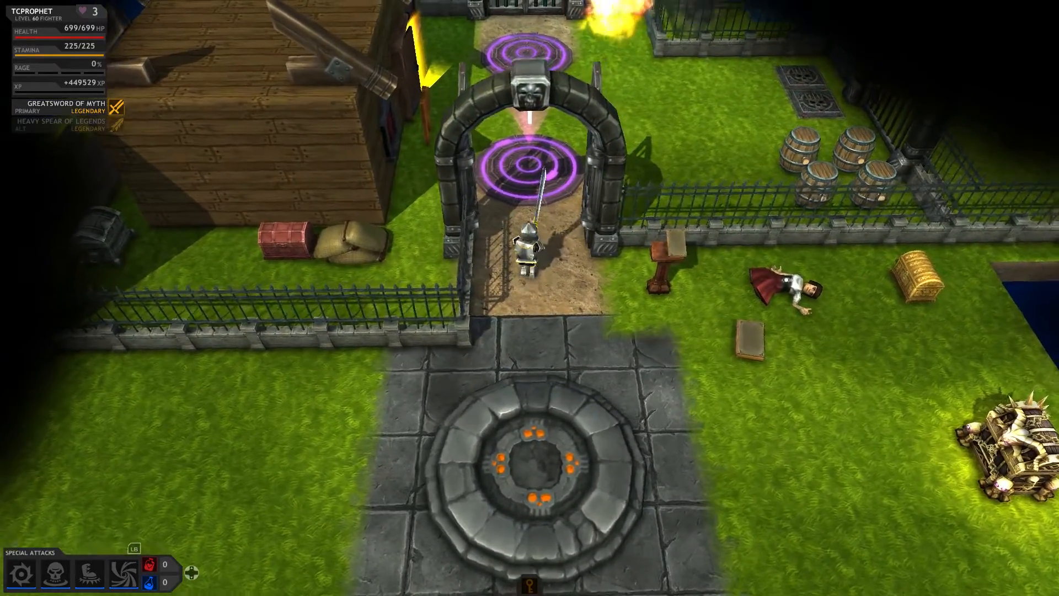
key("Escape")
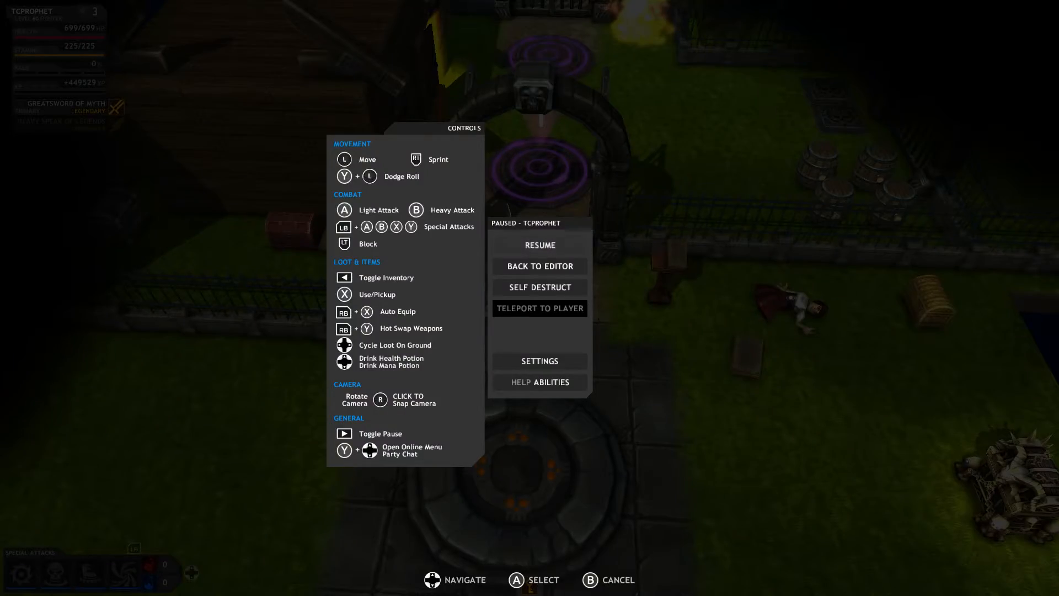
key("Return")
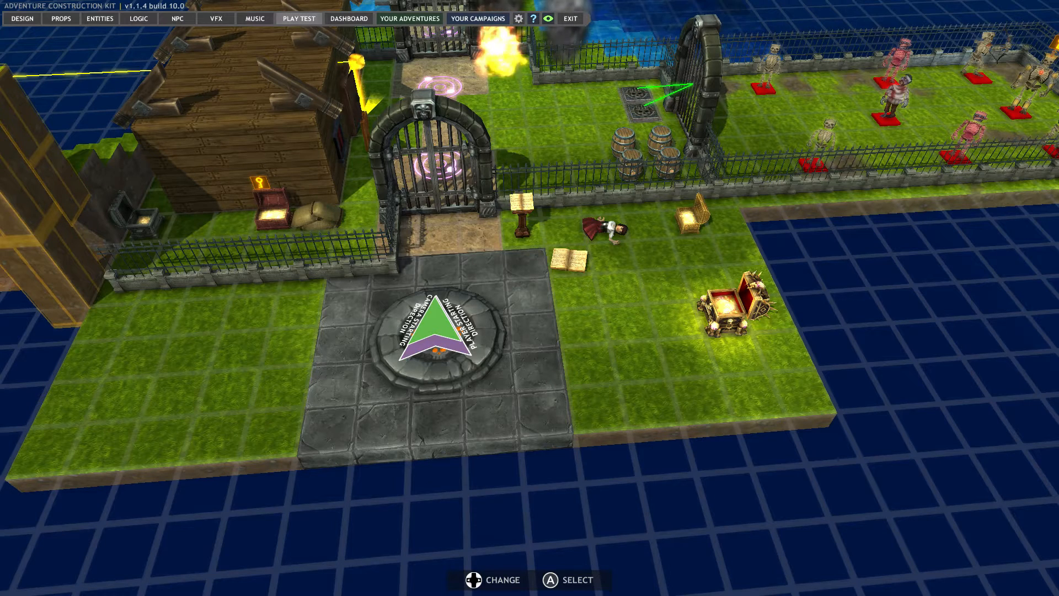
key("Left")
key("Left")
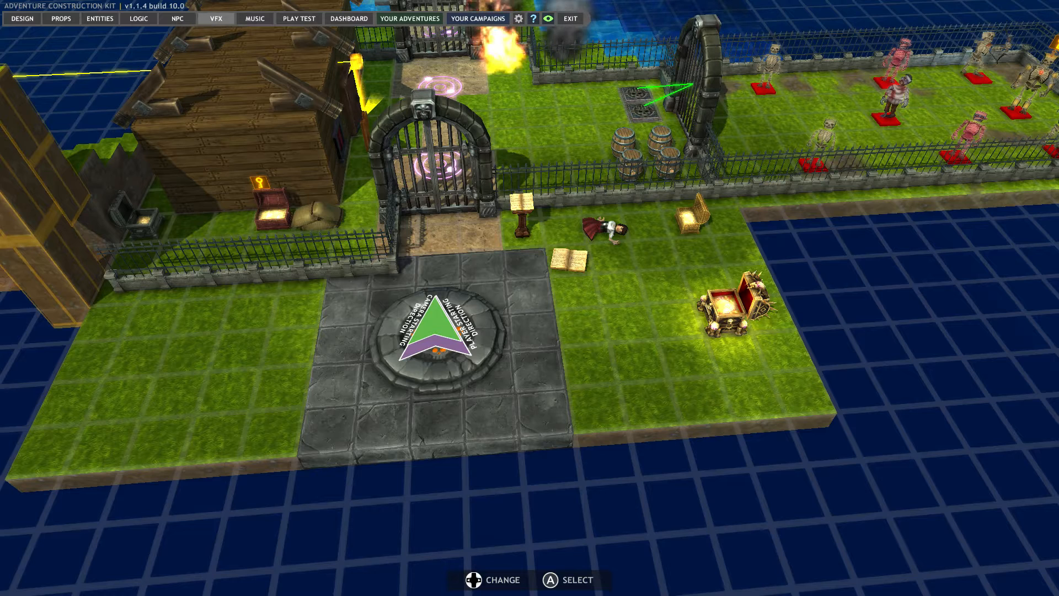
key("Right")
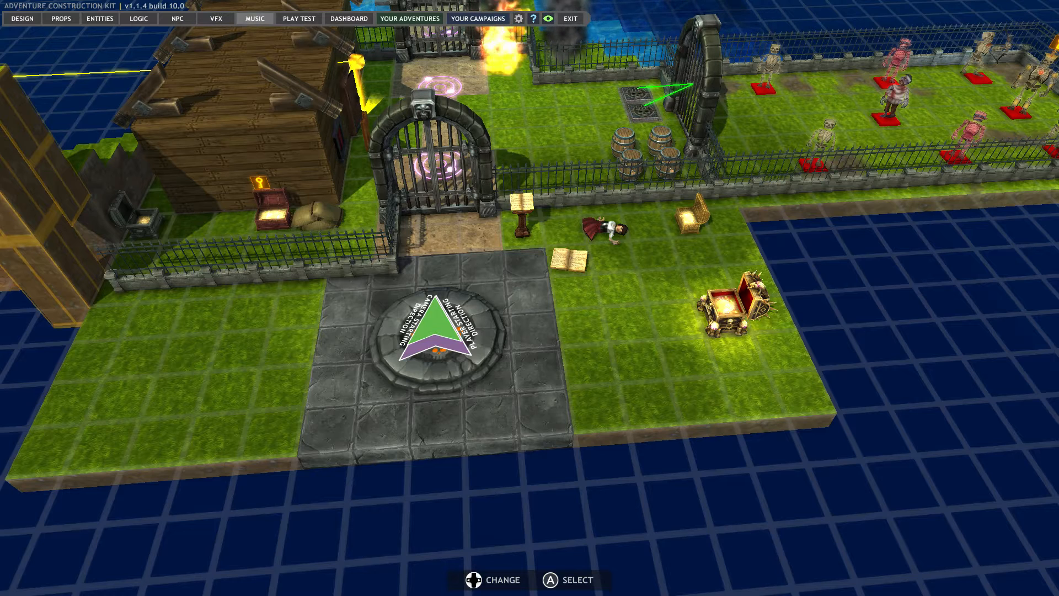